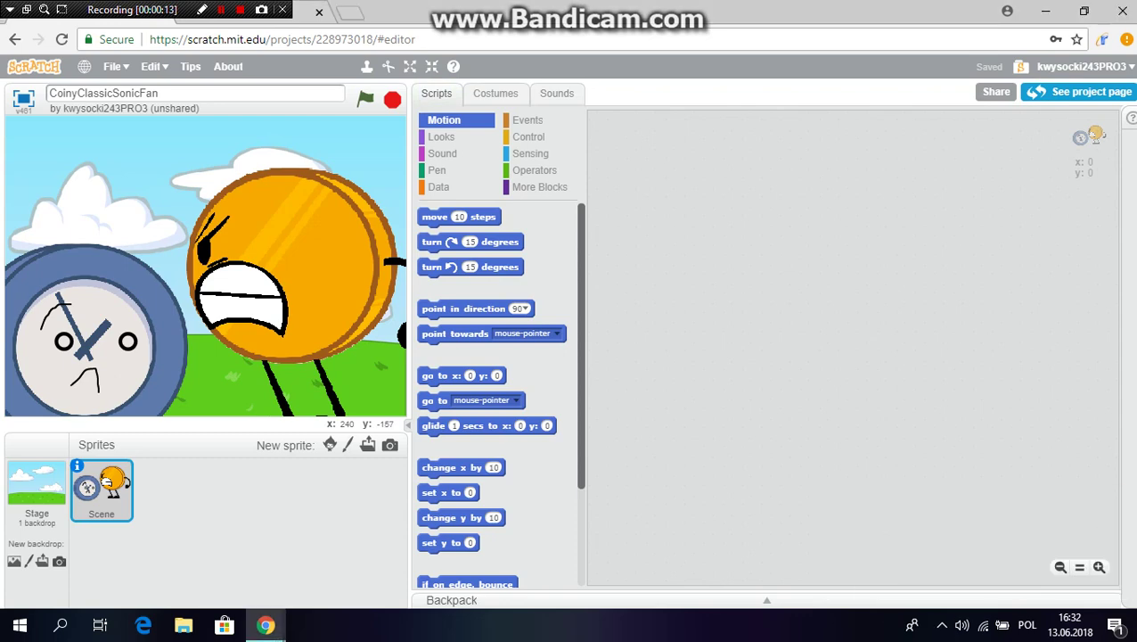
Step: Build a green-flag script for the Scene sprite that switches its costume to costume1, and run it
click(524, 120)
drag(470, 221, 644, 135)
click(442, 136)
drag(529, 383, 707, 157)
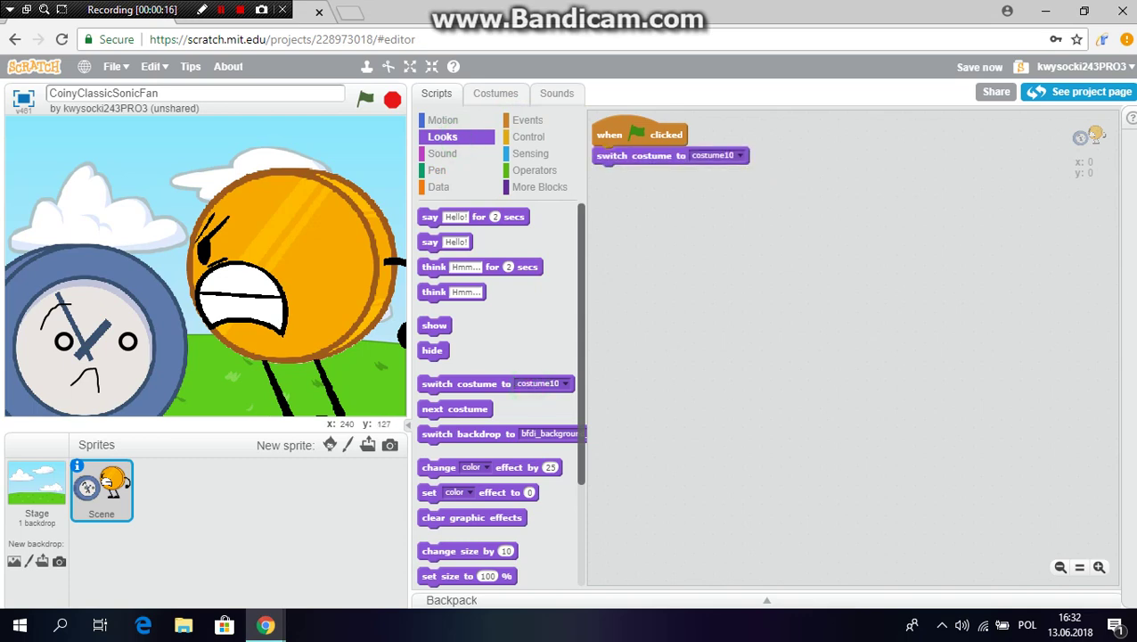
click(735, 155)
click(722, 170)
click(611, 134)
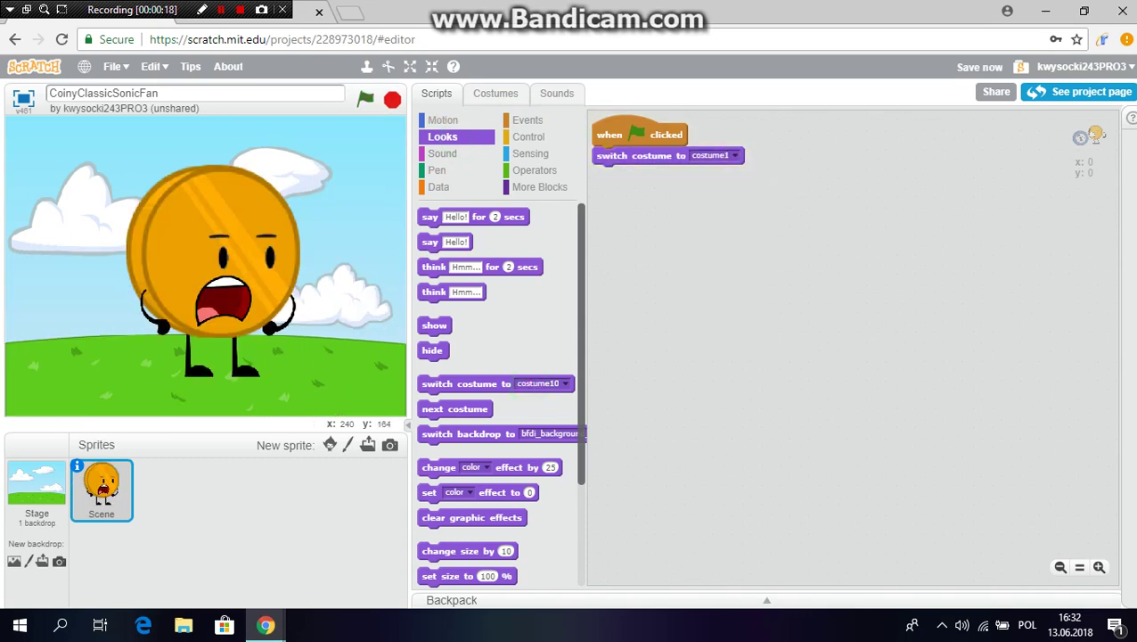
Step: Close the Google Hangouts tab and open YouTube in a new browser tab
click(308, 11)
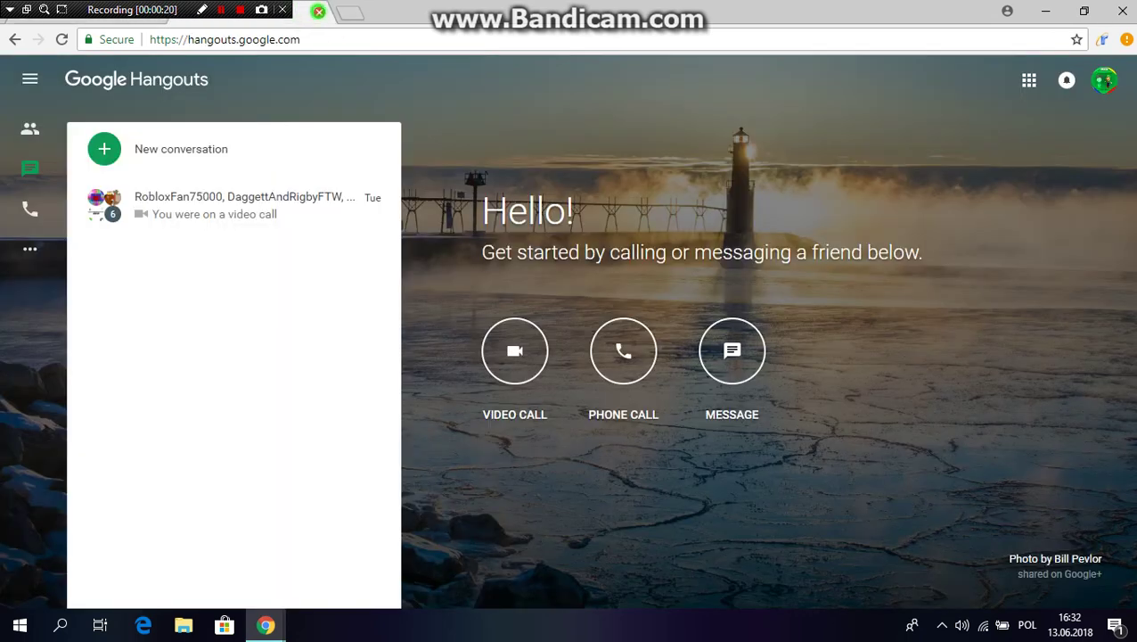
click(319, 12)
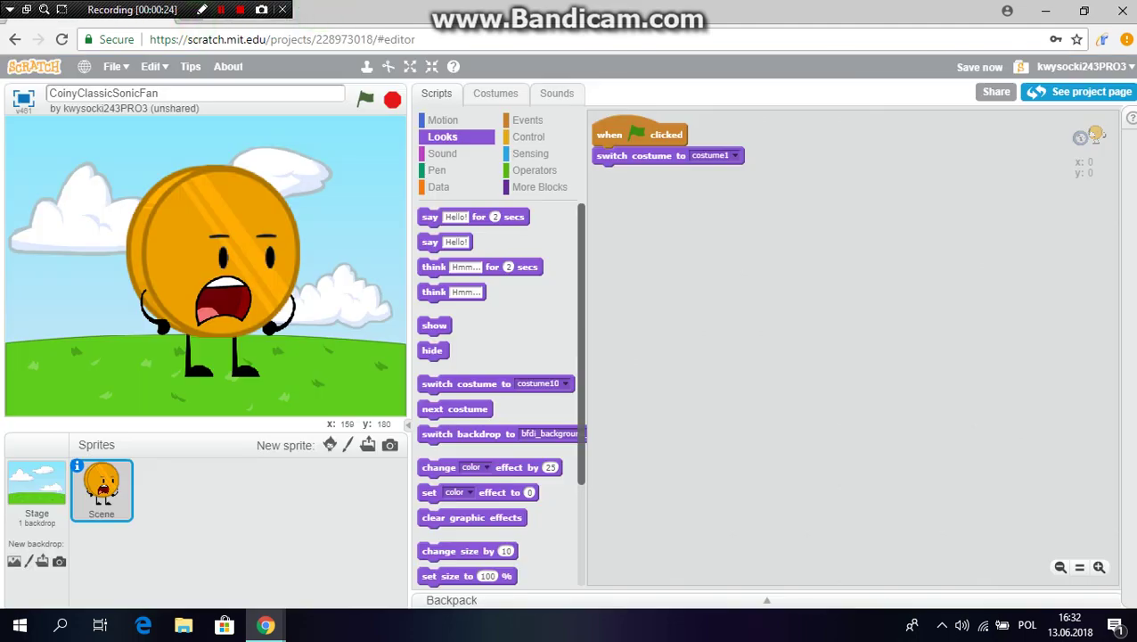
click(195, 16)
mouse_move(527, 10)
mouse_down()
mouse_move(528, 79)
mouse_move(512, 2)
mouse_up()
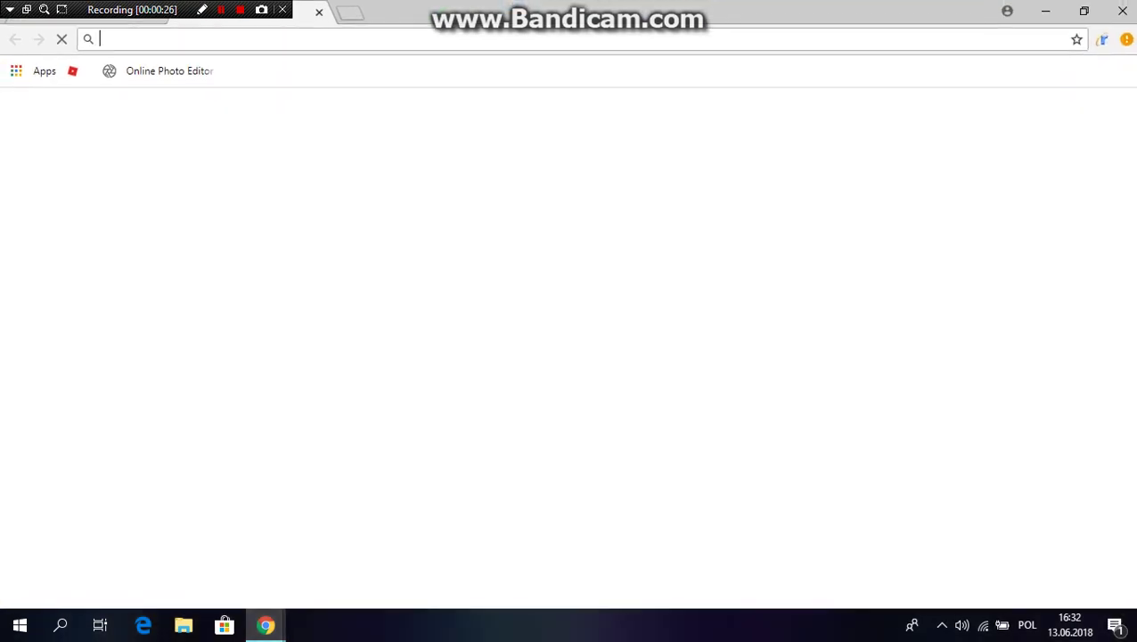
text(y)
key(Return)
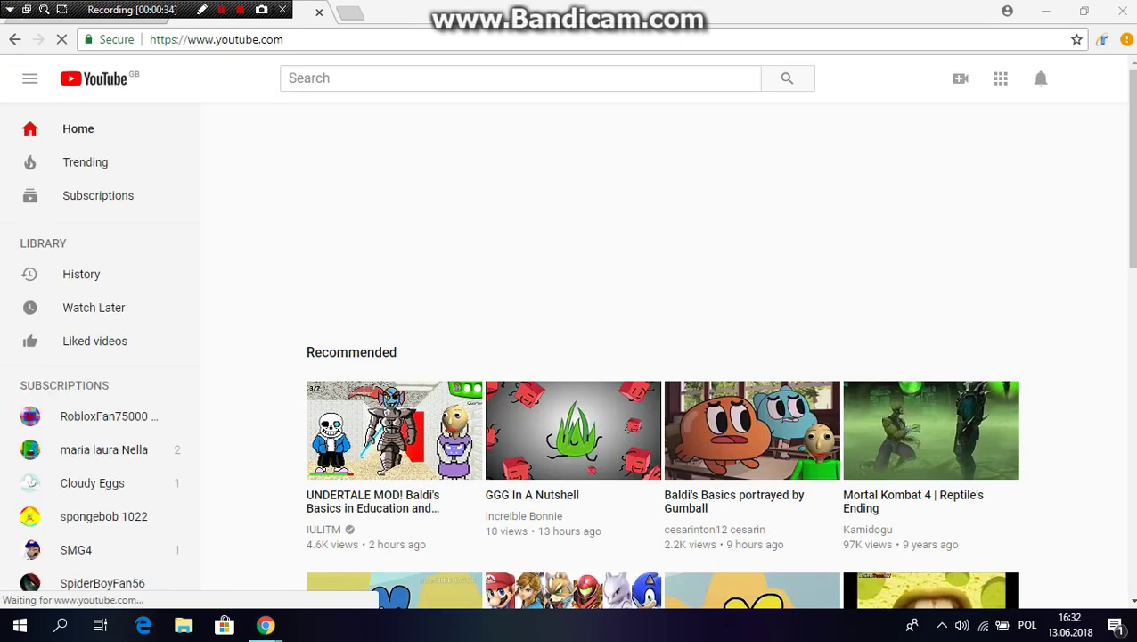
Step: Search YouTube for "fanclassicsonicfan"
click(426, 75)
text(fancla)
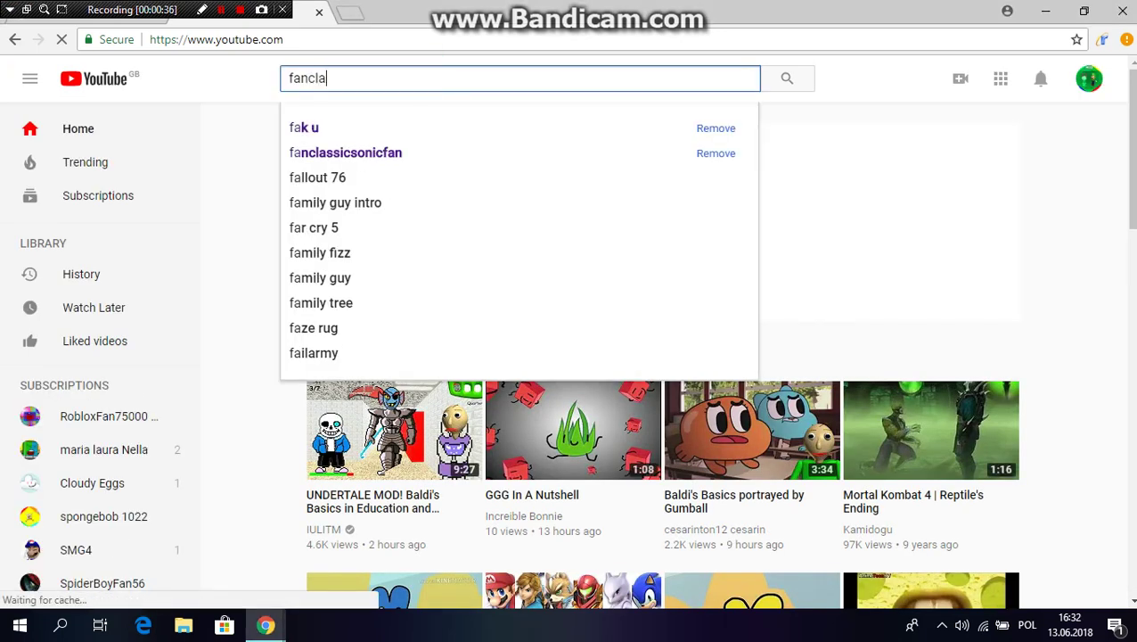
text(ssic)
key(Down)
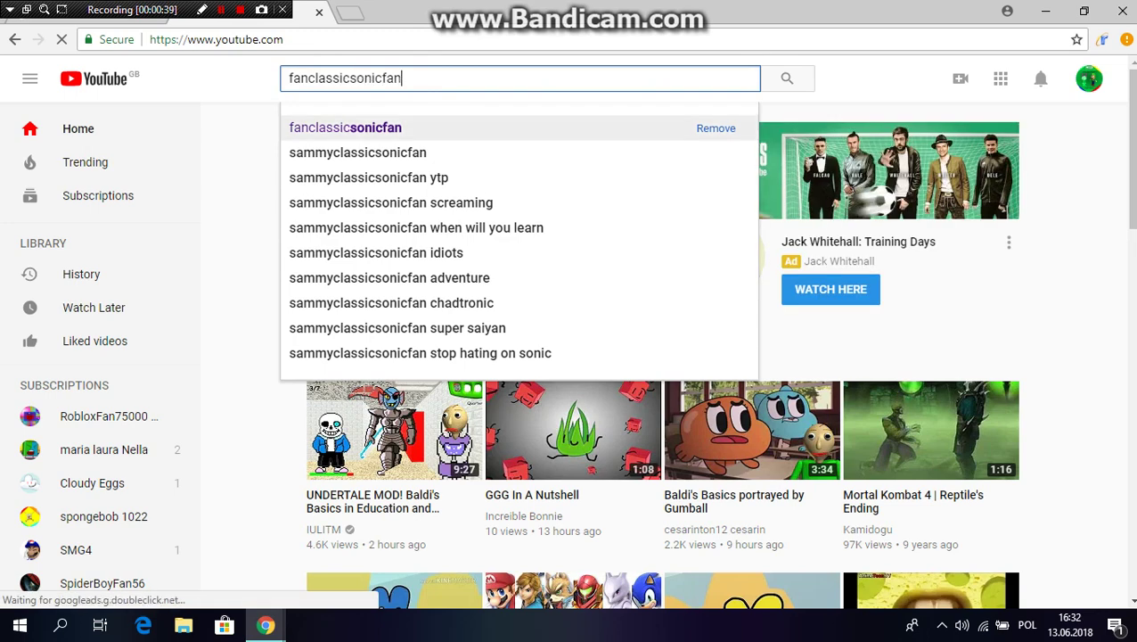
key(Return)
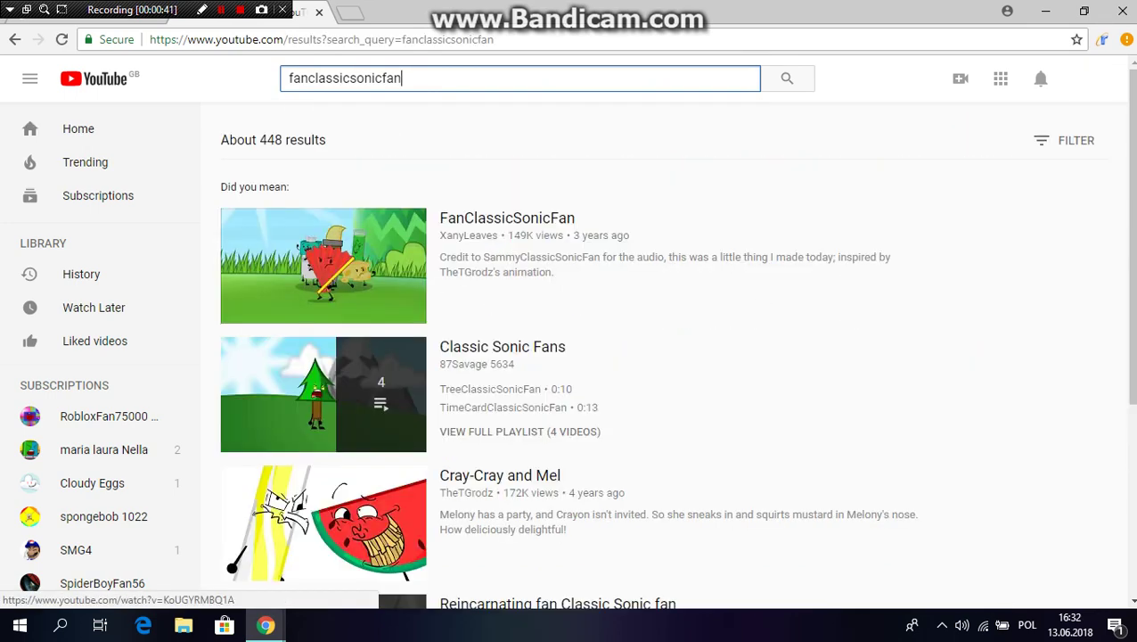
Step: Open the FanClassicSonicFan video by XanyLeaves, pause it at the start and turn on its subtitles
click(375, 241)
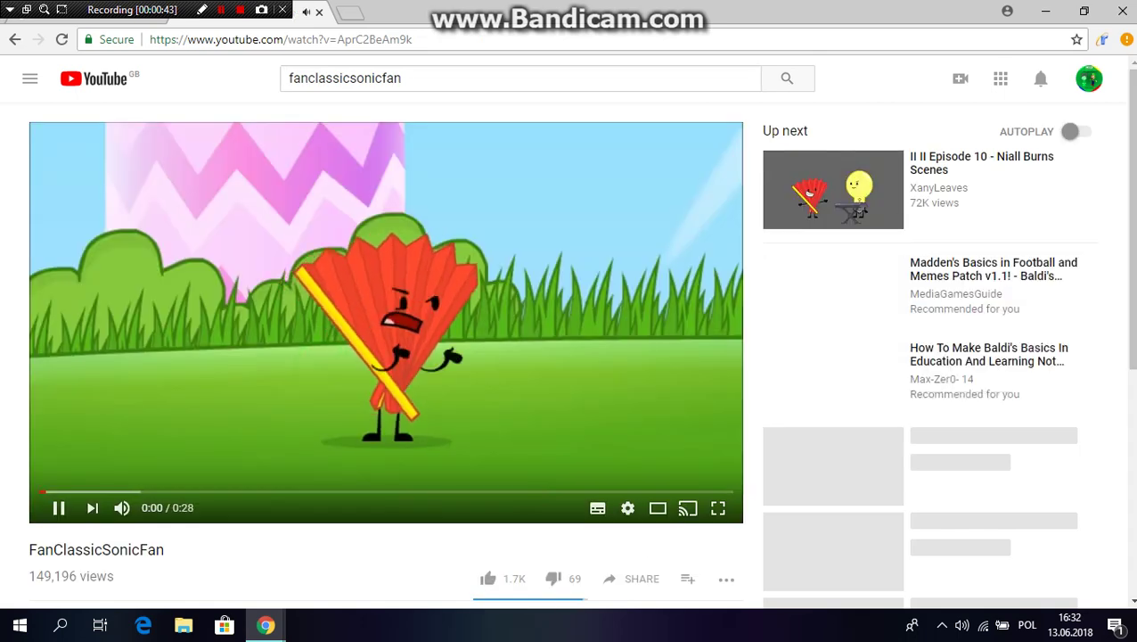
click(317, 360)
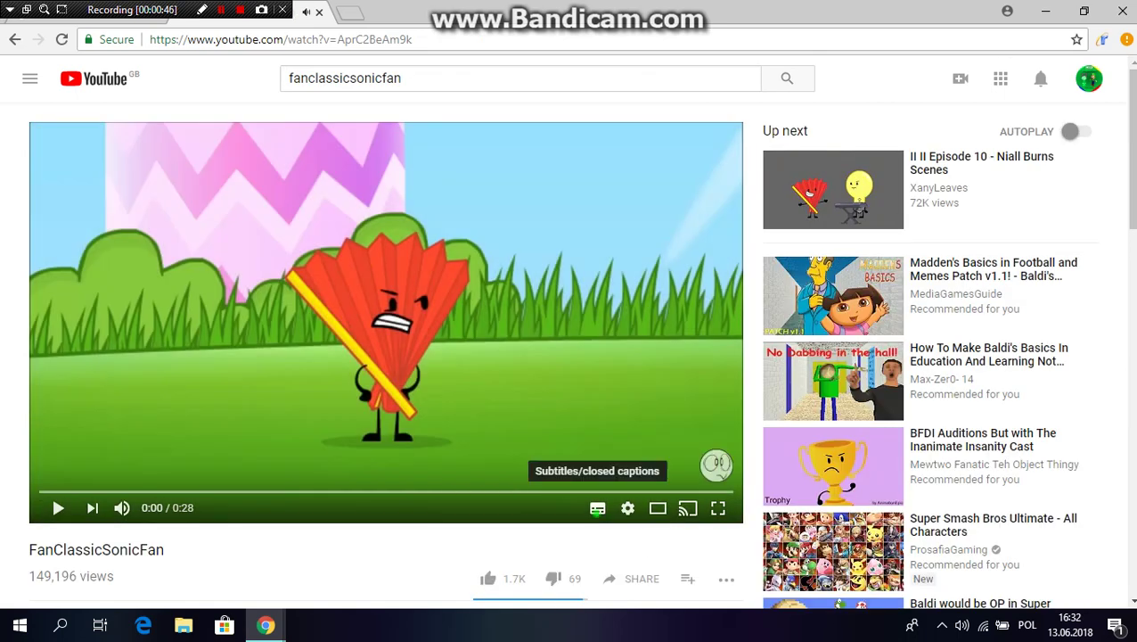
click(597, 507)
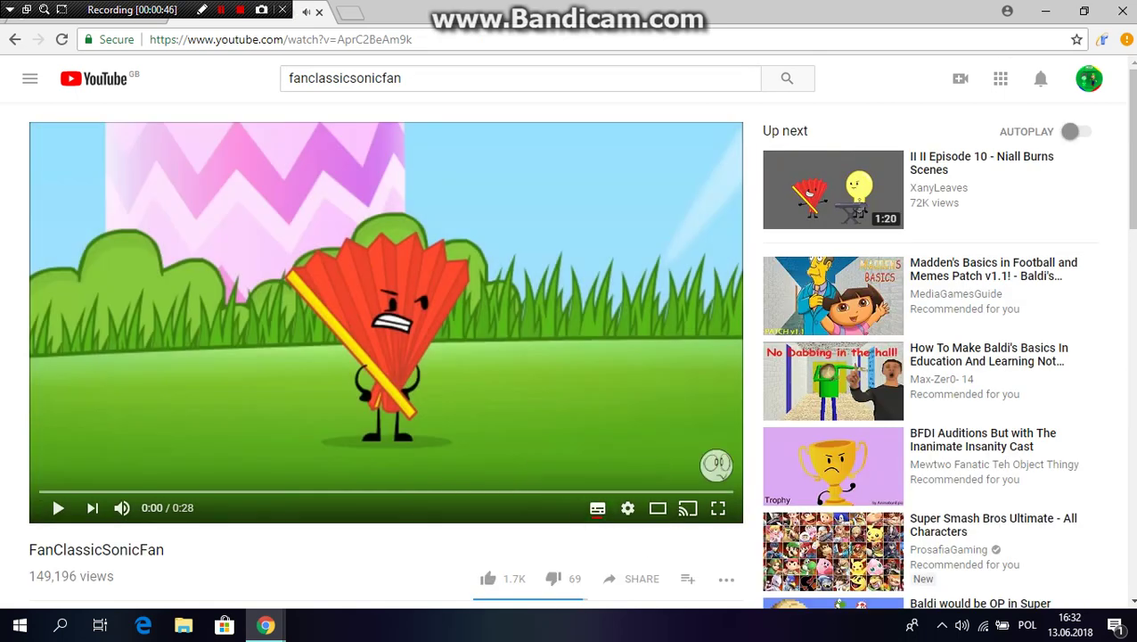
Step: Clear the browser and Hangouts call windows out of the way and launch Audacity
drag(533, 10, 660, 490)
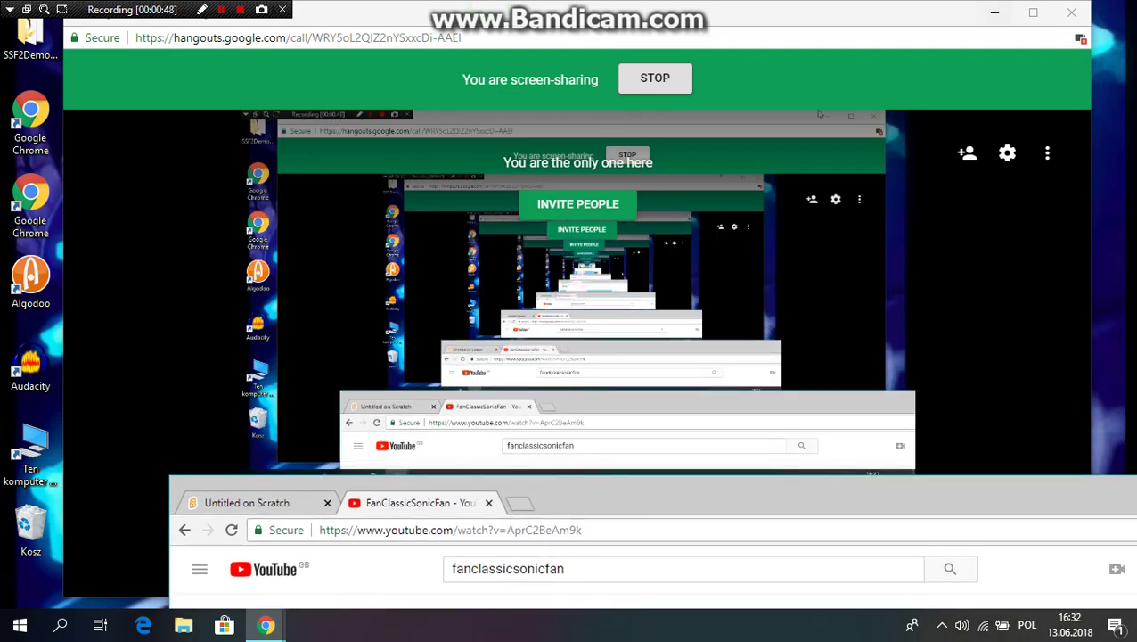
click(994, 13)
key(super)
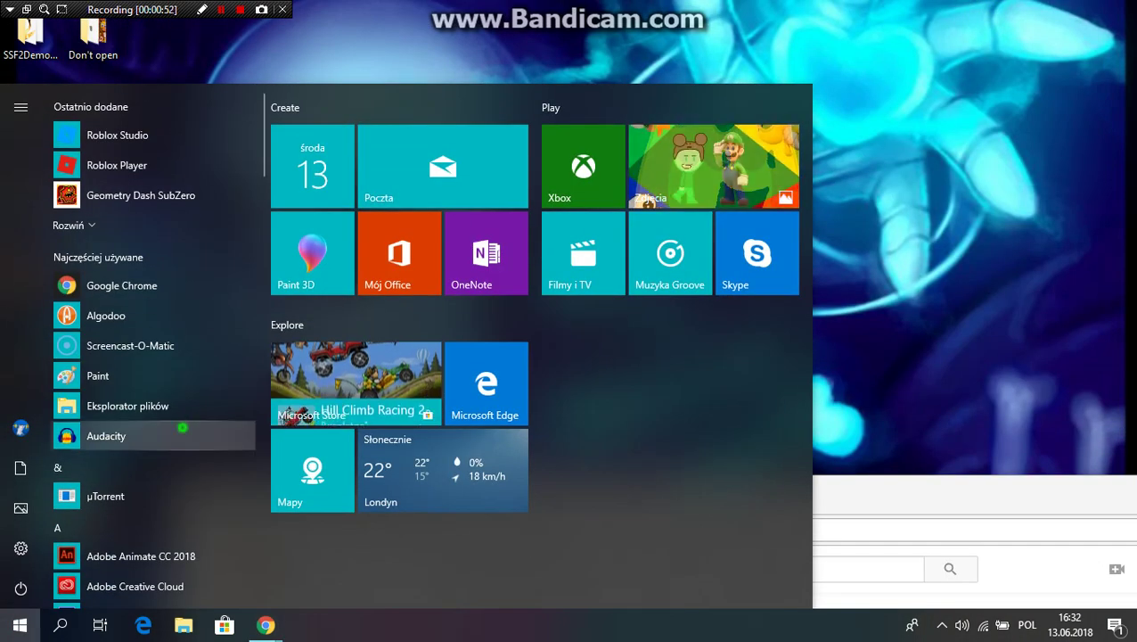
key(super)
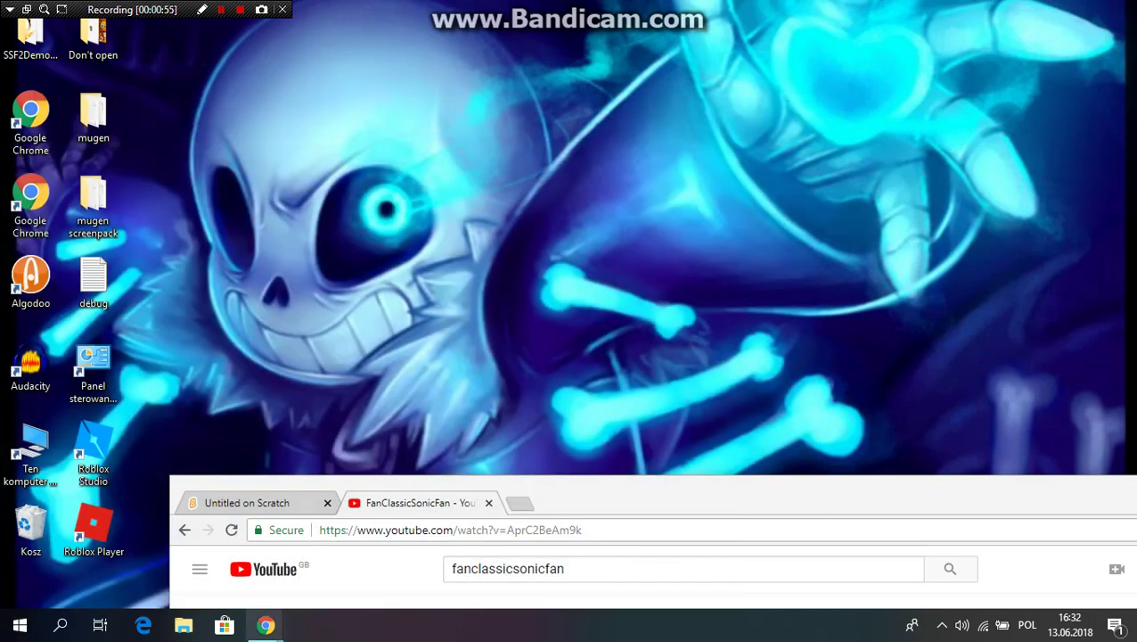
mouse_move(265, 624)
mouse_move(260, 548)
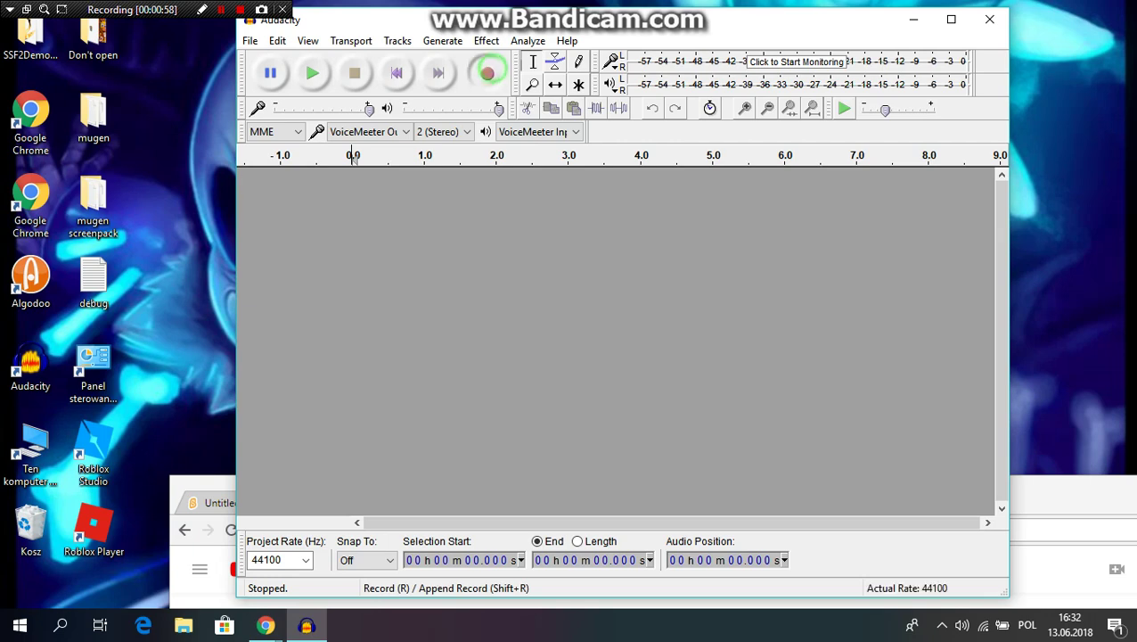
Step: Record the FanClassicSonicFan video's audio into a new Audacity track while it plays, stopping after the video ends
click(489, 71)
drag(1042, 510, 926, 340)
click(529, 516)
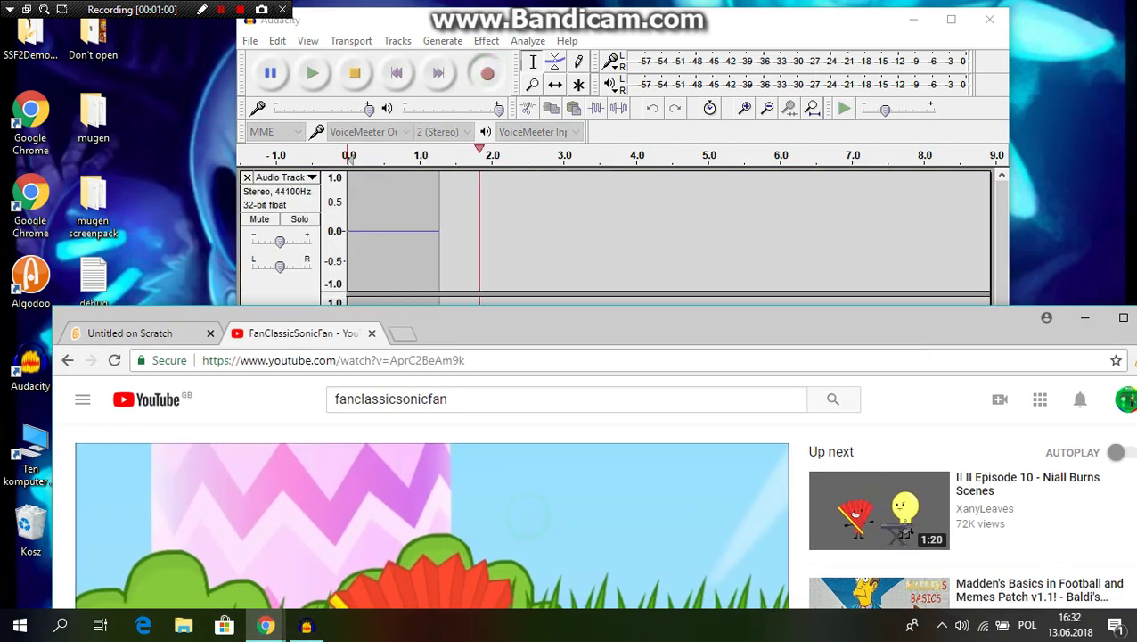
key(alt+Tab)
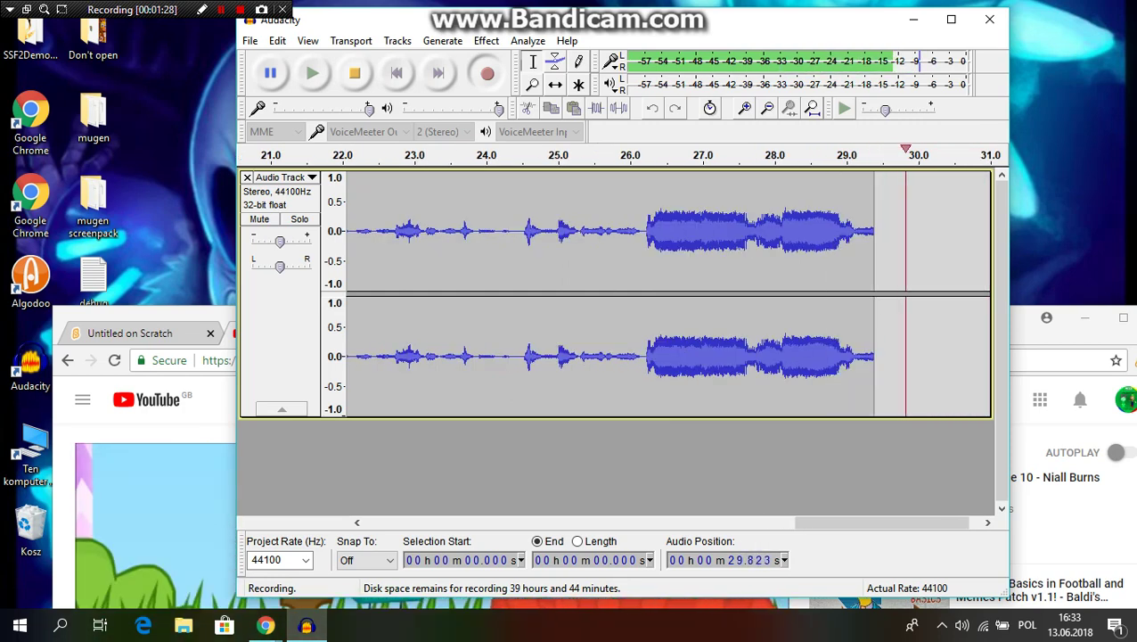
key(space)
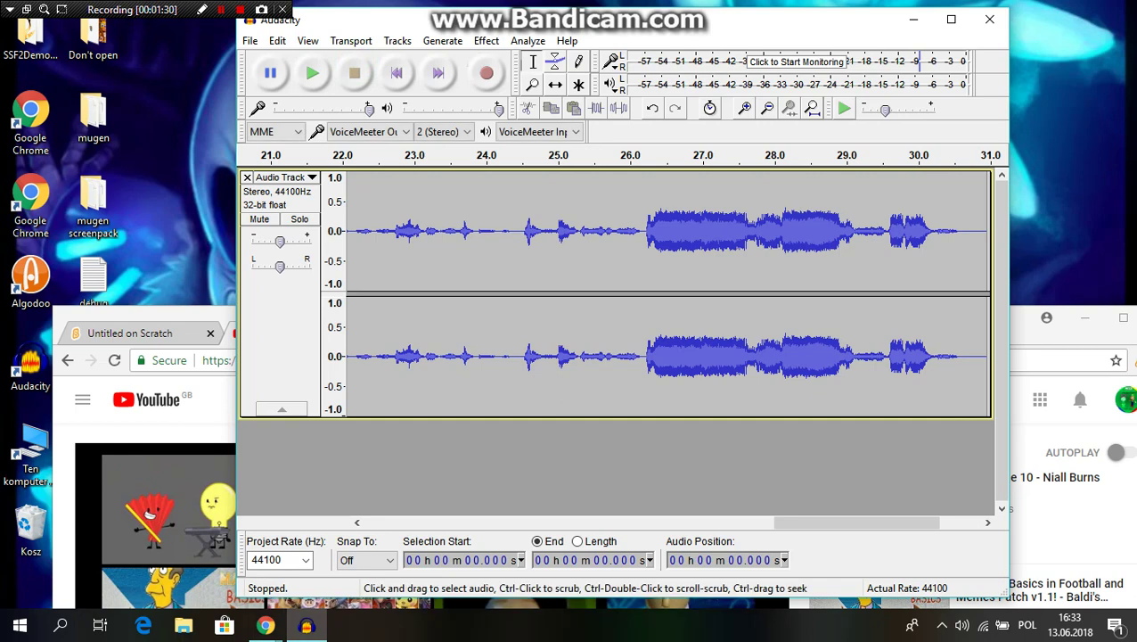
Step: Select the loud section from 26.180 s to 30.604 s near the track's end and apply the Invert effect
drag(643, 232, 959, 232)
click(485, 41)
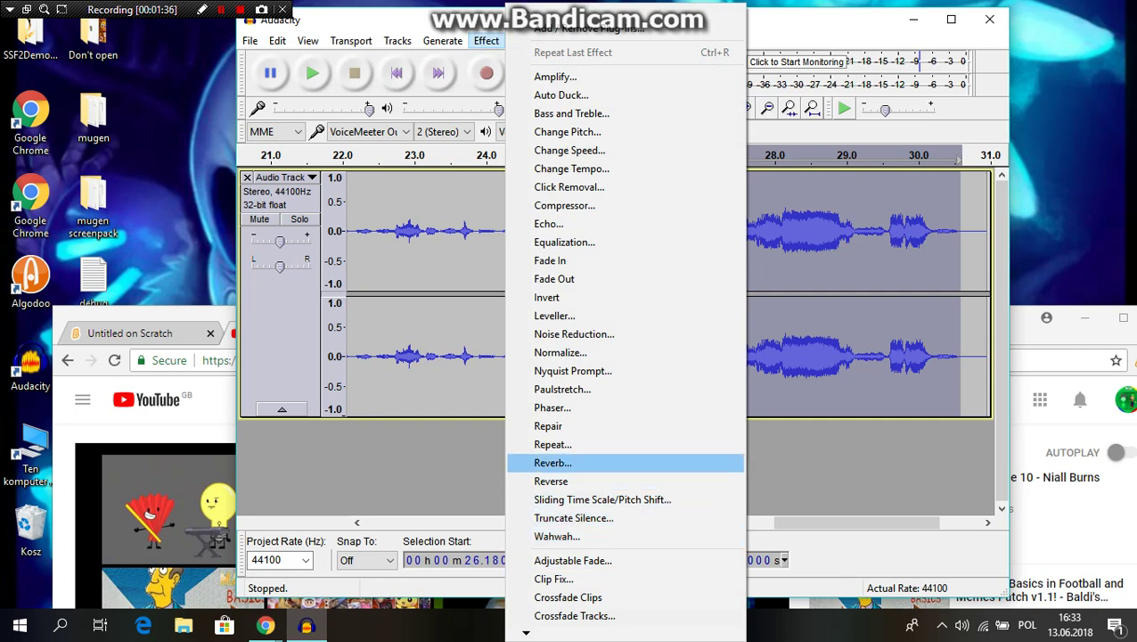
click(561, 632)
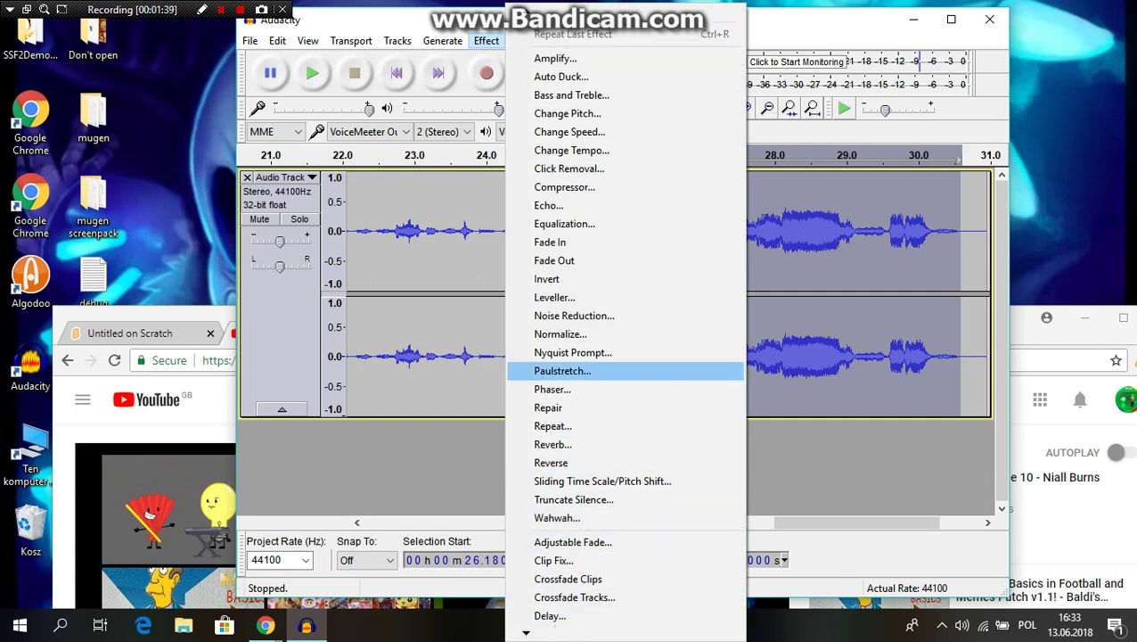
click(608, 279)
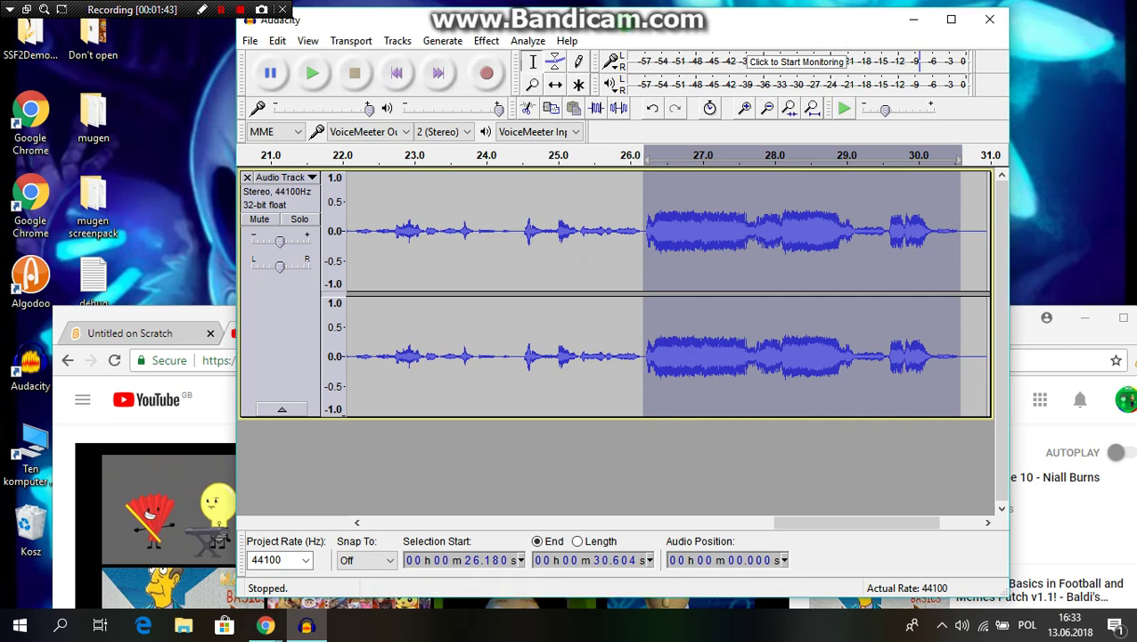
Step: Look through the Truncate Silence, Noise Reduction and Leveller effect settings for the selected section without applying any of them
click(486, 40)
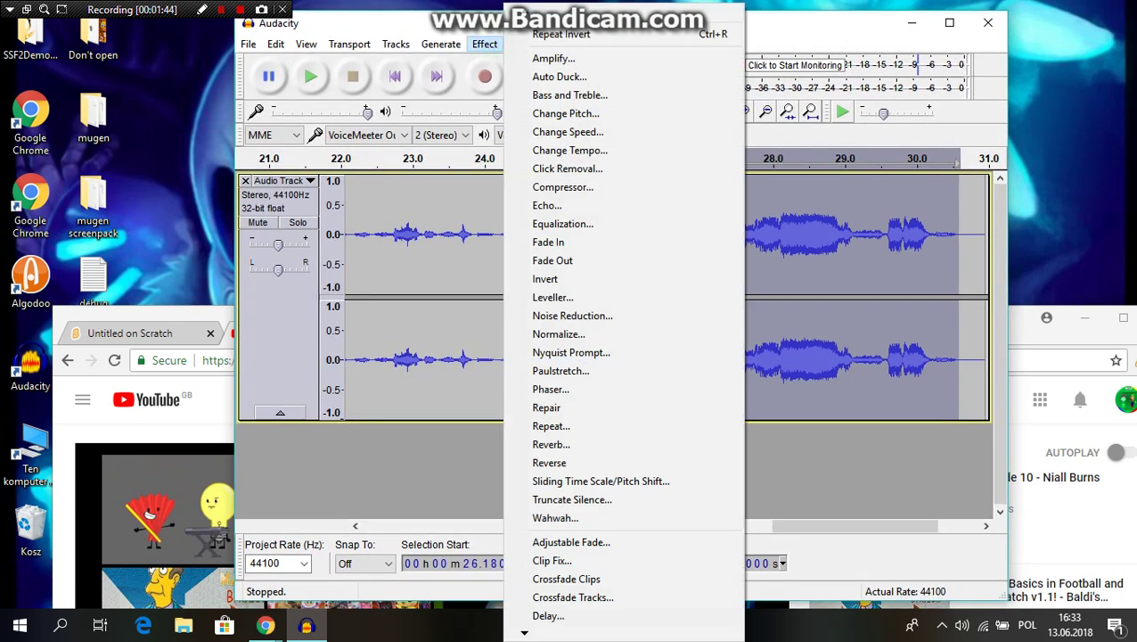
click(842, 35)
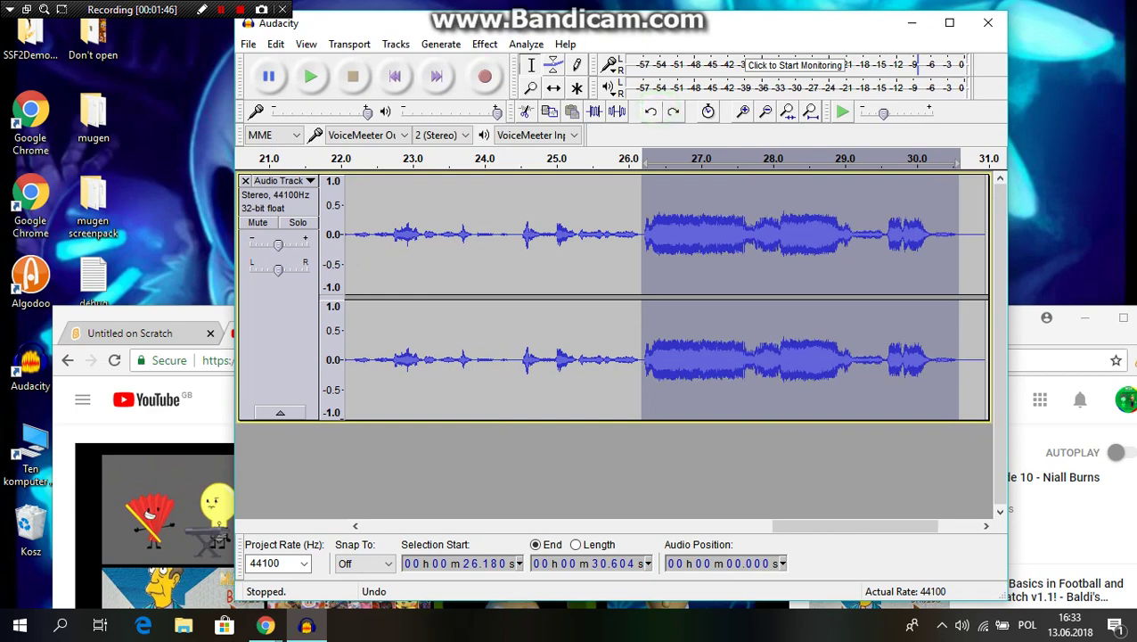
click(484, 44)
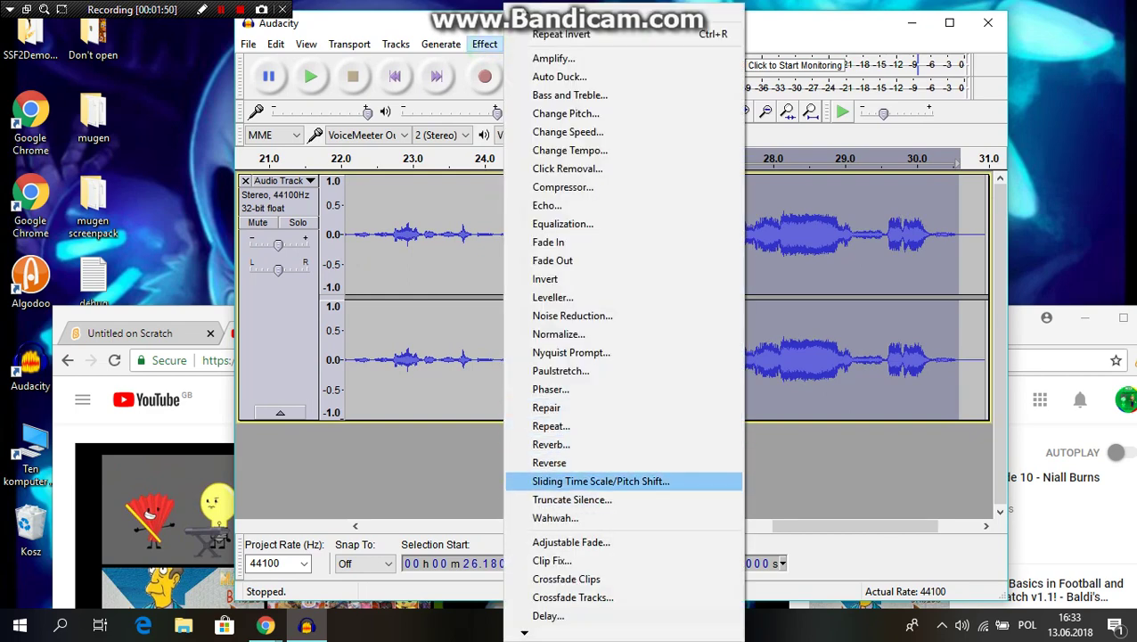
click(581, 515)
click(753, 416)
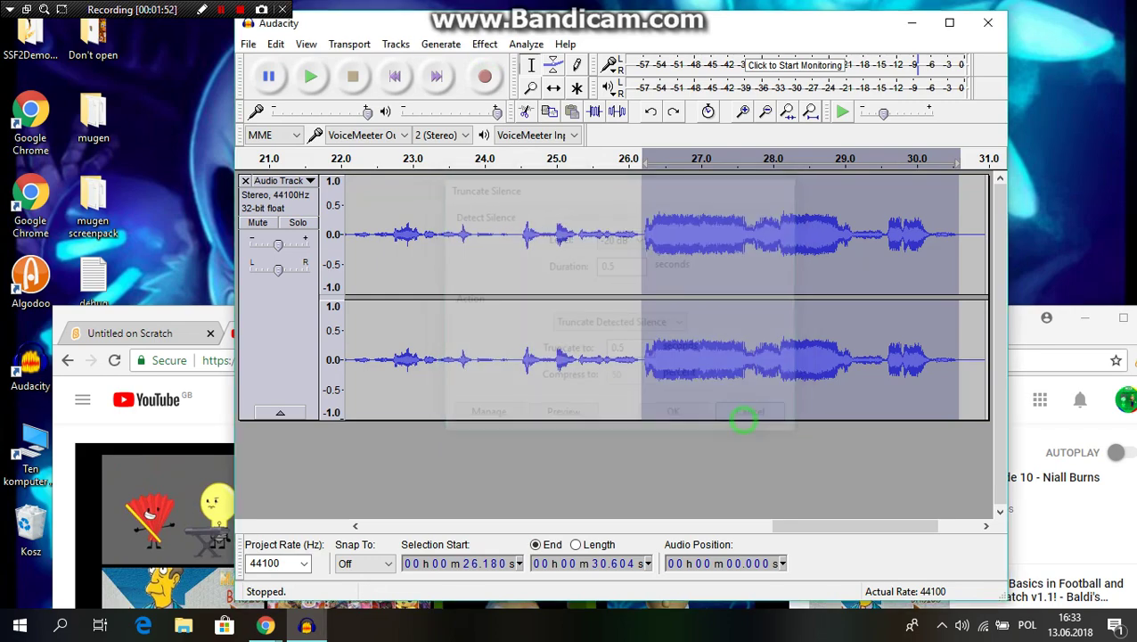
click(485, 44)
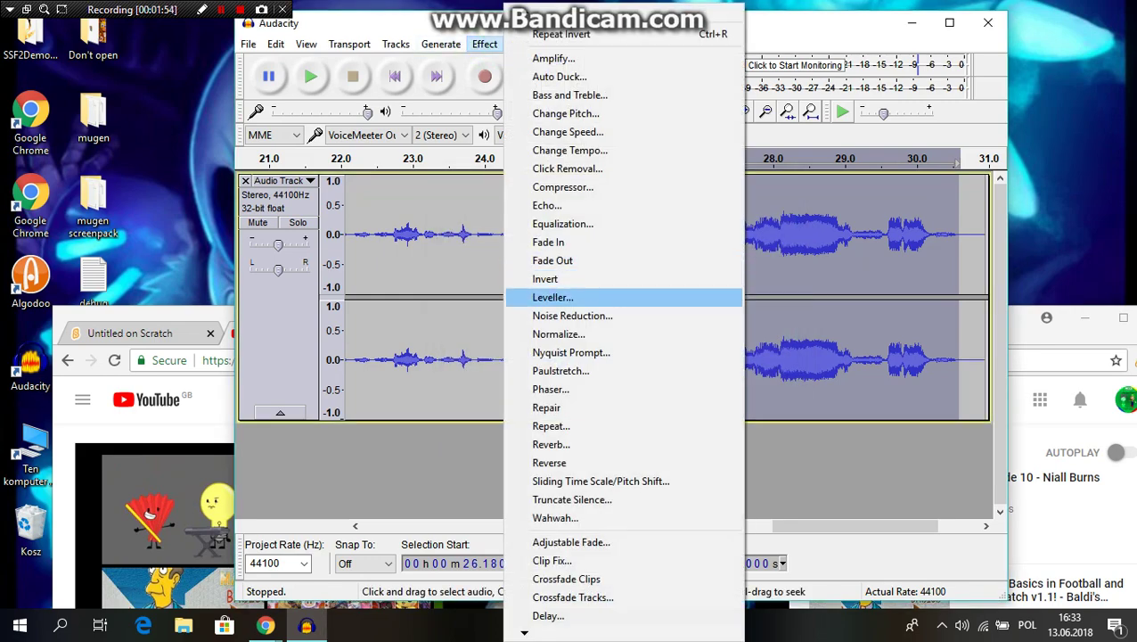
click(611, 315)
click(771, 454)
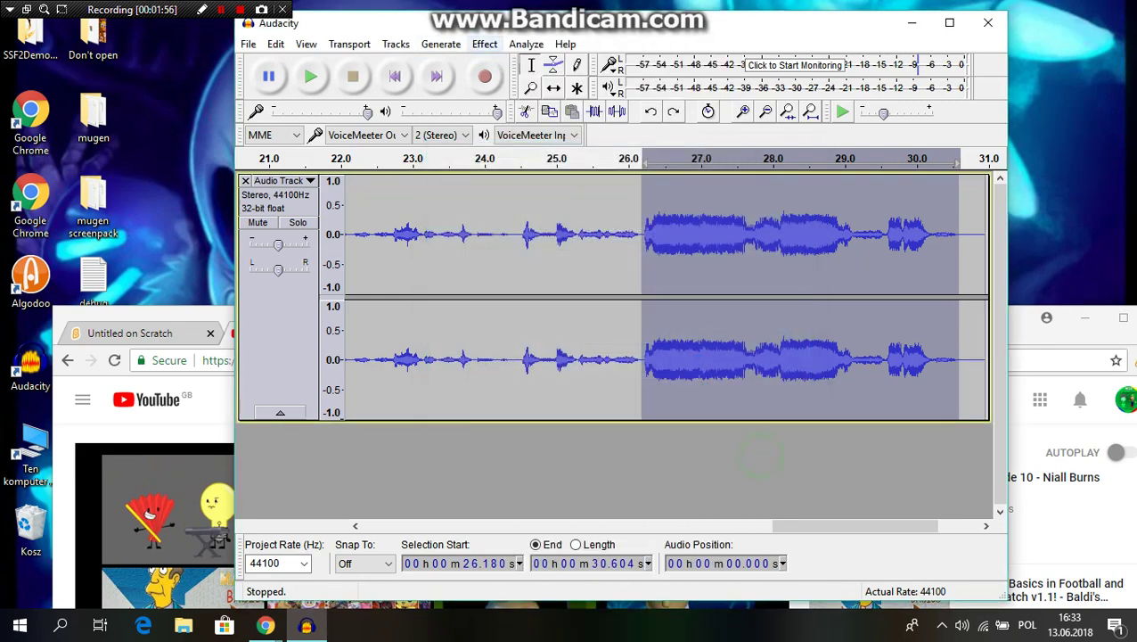
click(485, 44)
click(552, 297)
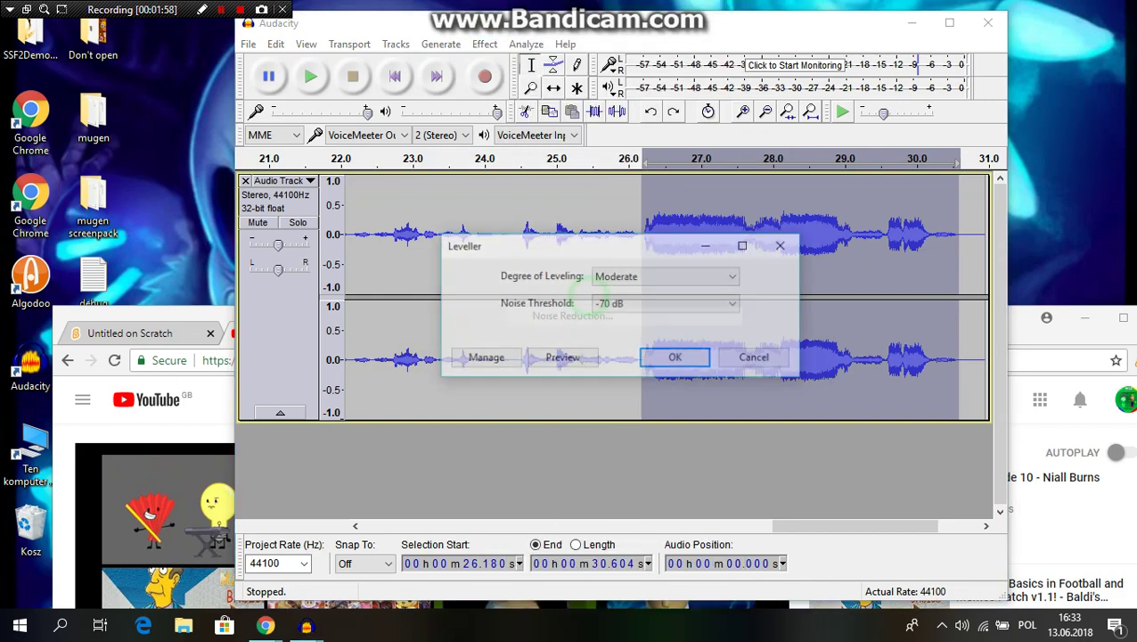
click(754, 358)
Step: Check the Noise Reduction, Normalize and Paulstretch effect settings for the selected section, leaving the audio unprocessed
click(486, 45)
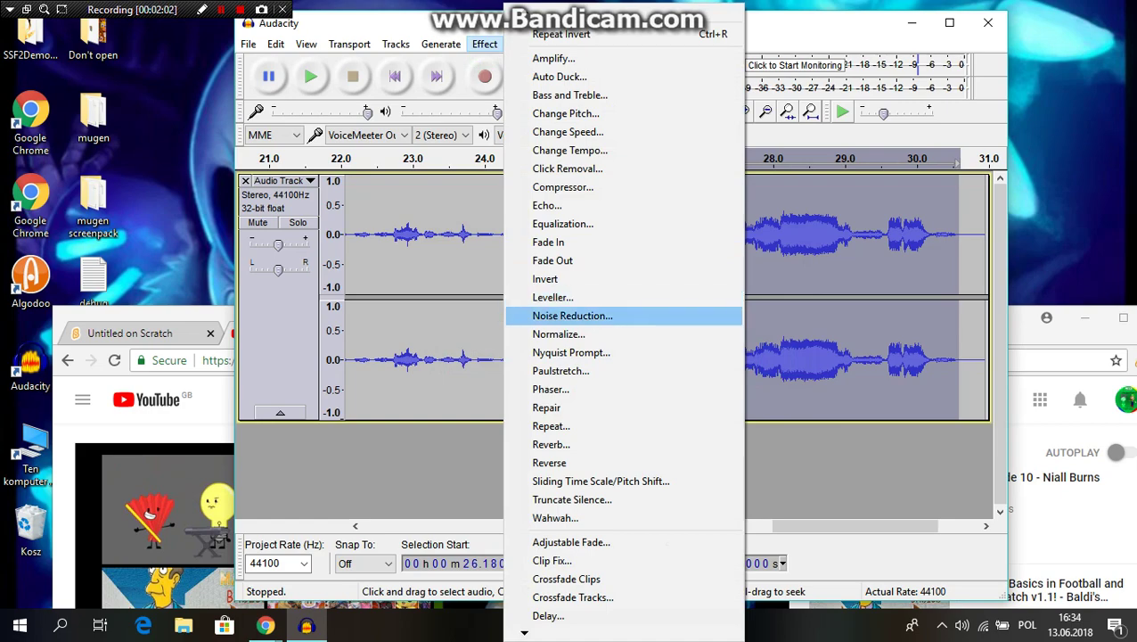
click(572, 315)
click(772, 454)
click(485, 45)
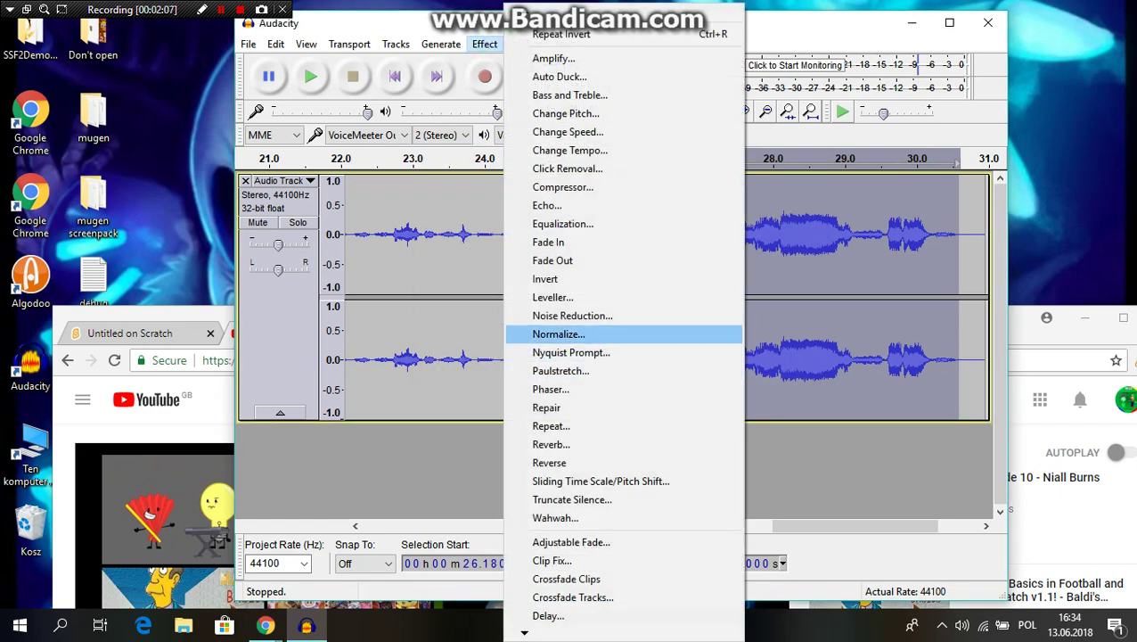
click(599, 333)
click(756, 359)
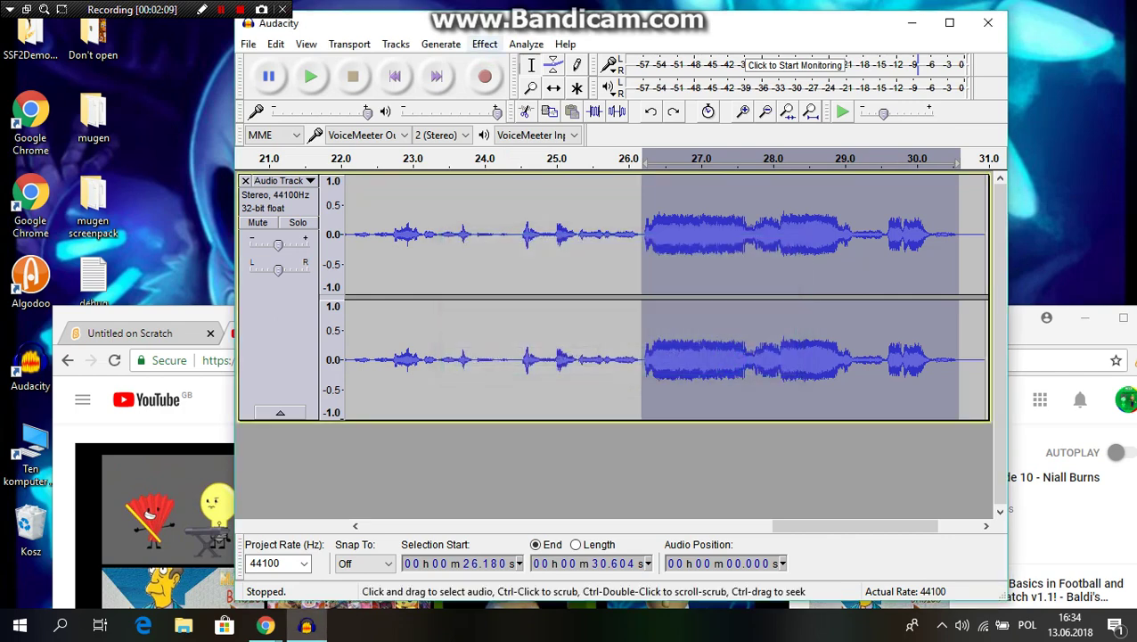
click(485, 44)
key(Down)
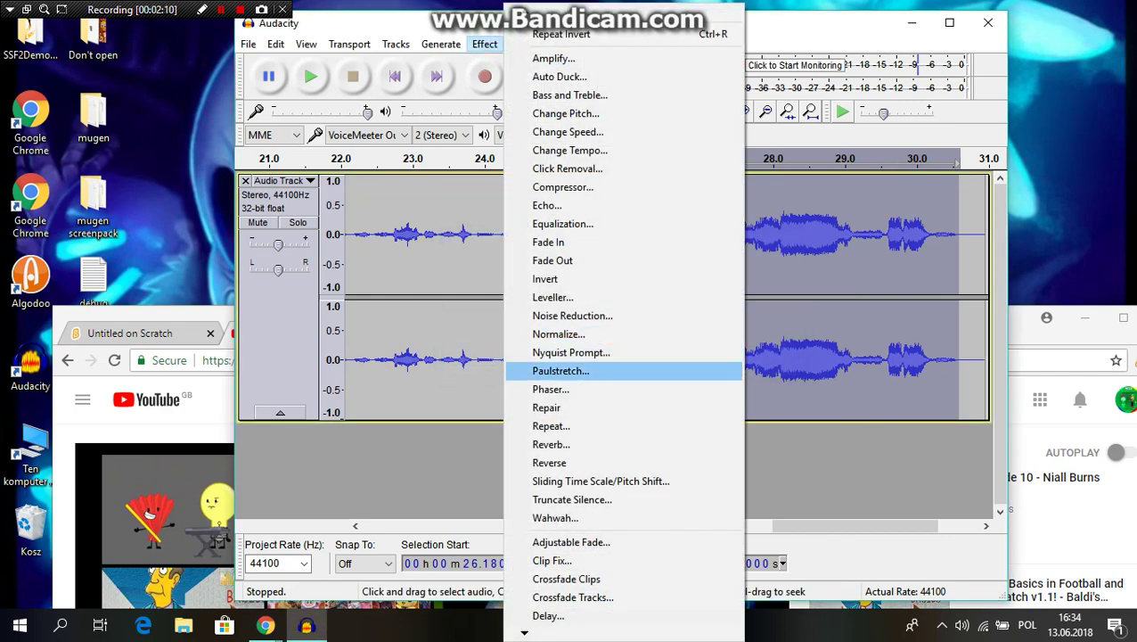
key(Return)
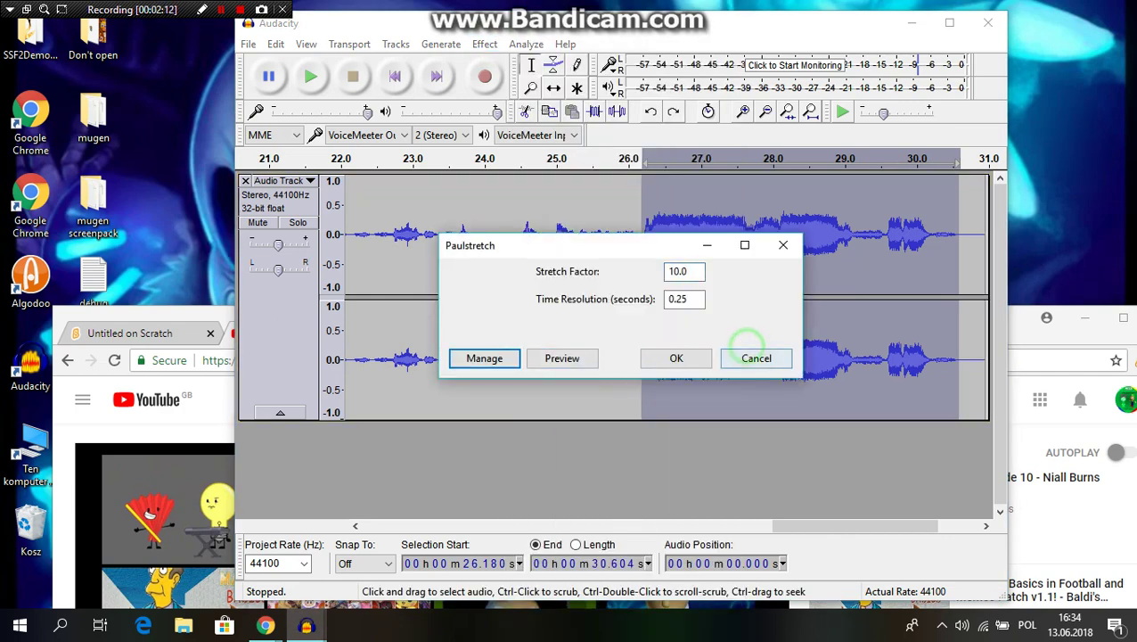
click(754, 356)
Step: Try the Phaser effect on the selected section with 24 stages, LFO frequency 4.0 Hz, feedback 100% and output gain 30.0 dB, and undo it
click(486, 45)
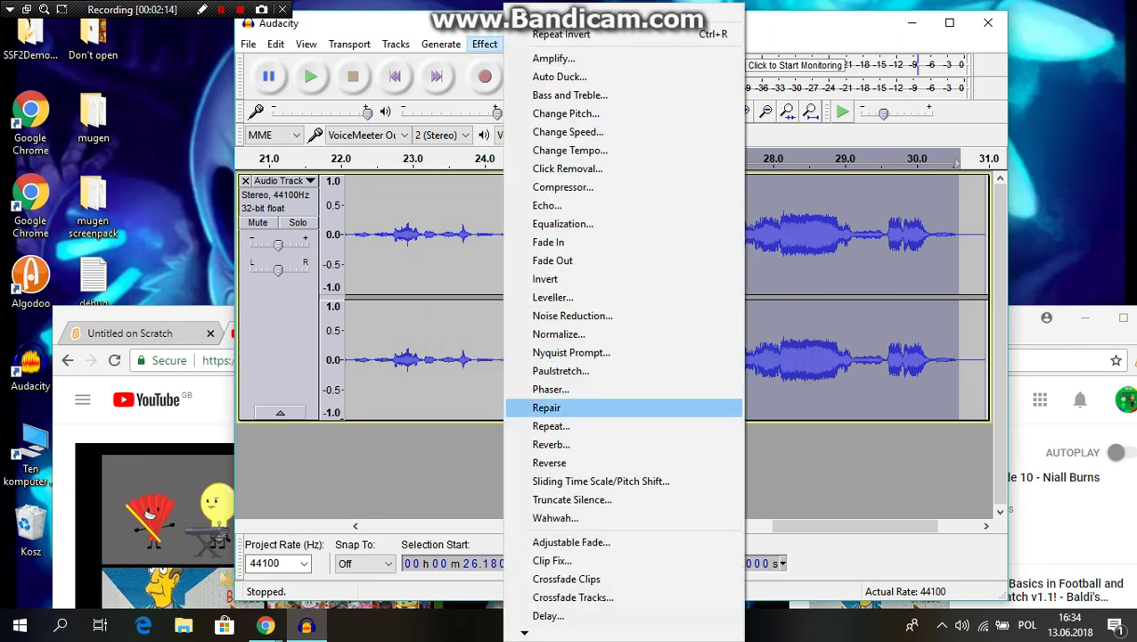
key(Up)
key(Return)
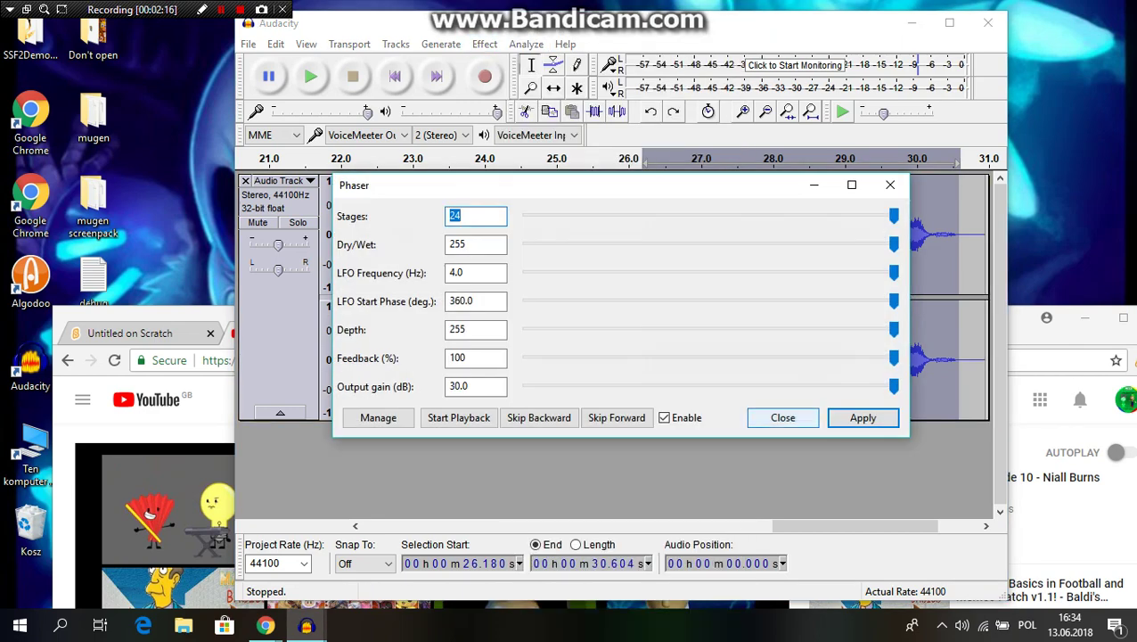
click(843, 418)
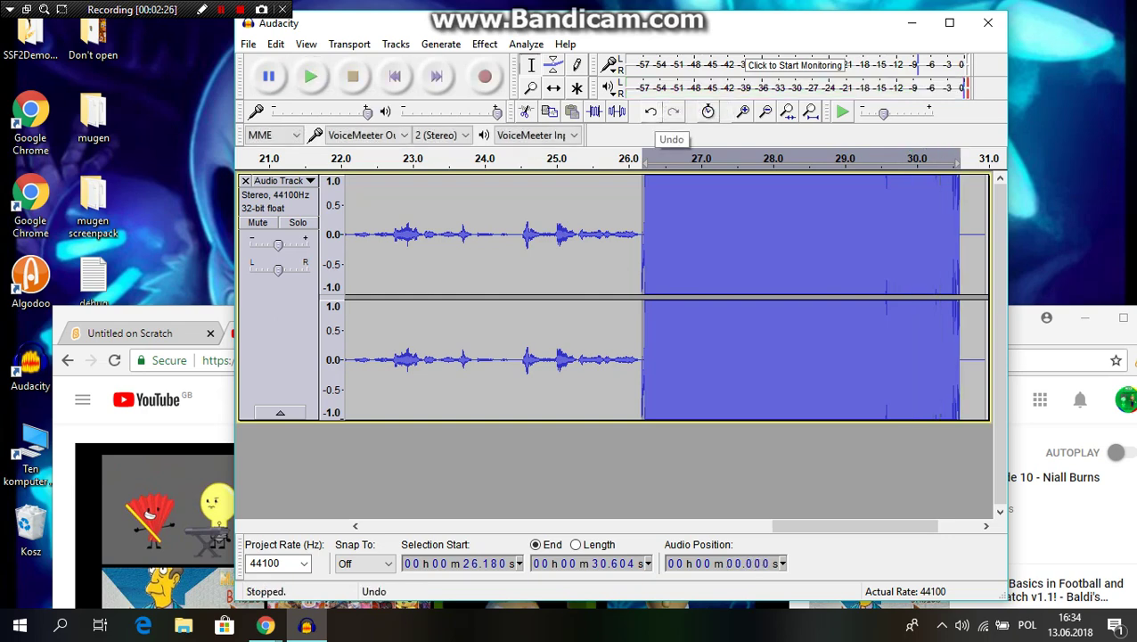
click(650, 111)
Step: Reapply the Phaser effect to the selected section with 24 stages, dry/wet 255, depth 255 and output gain 30.0 dB
click(485, 43)
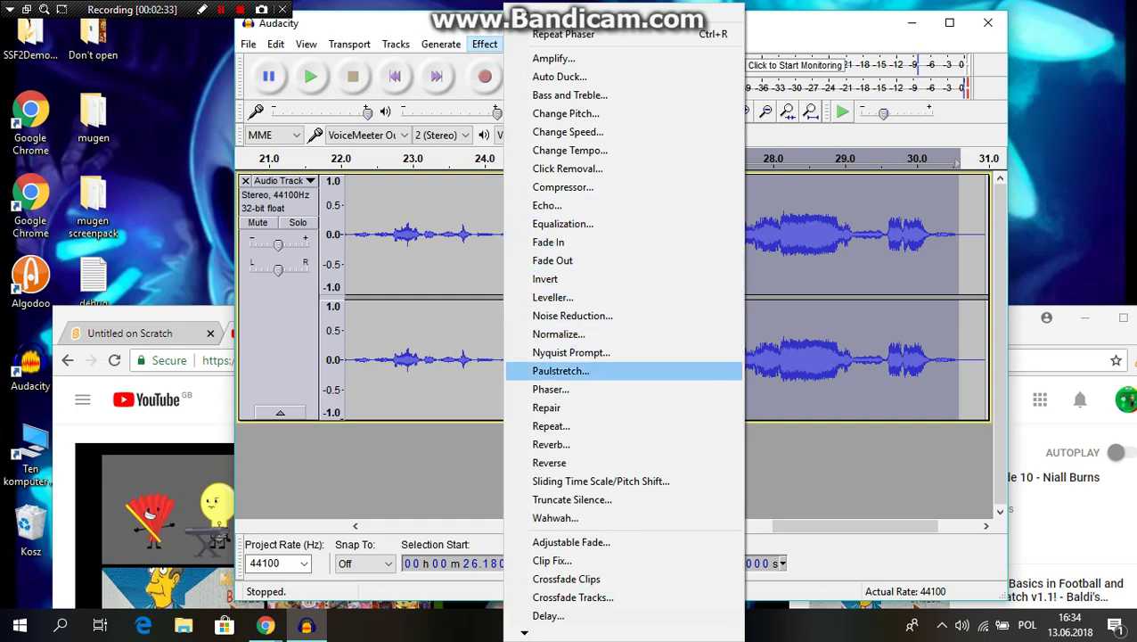
click(608, 394)
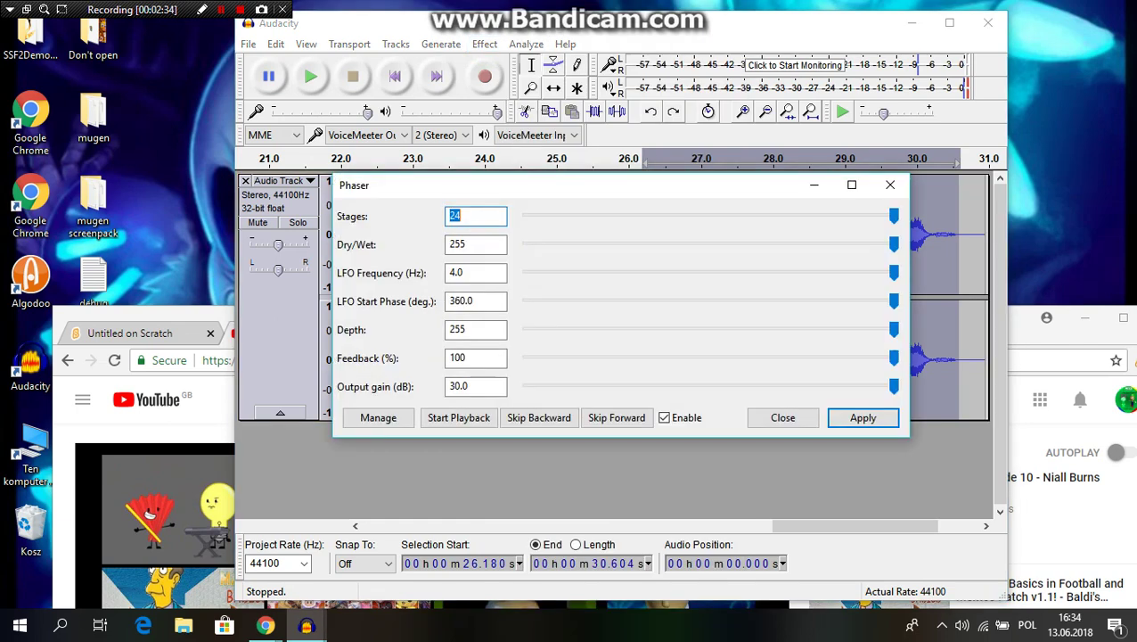
click(863, 417)
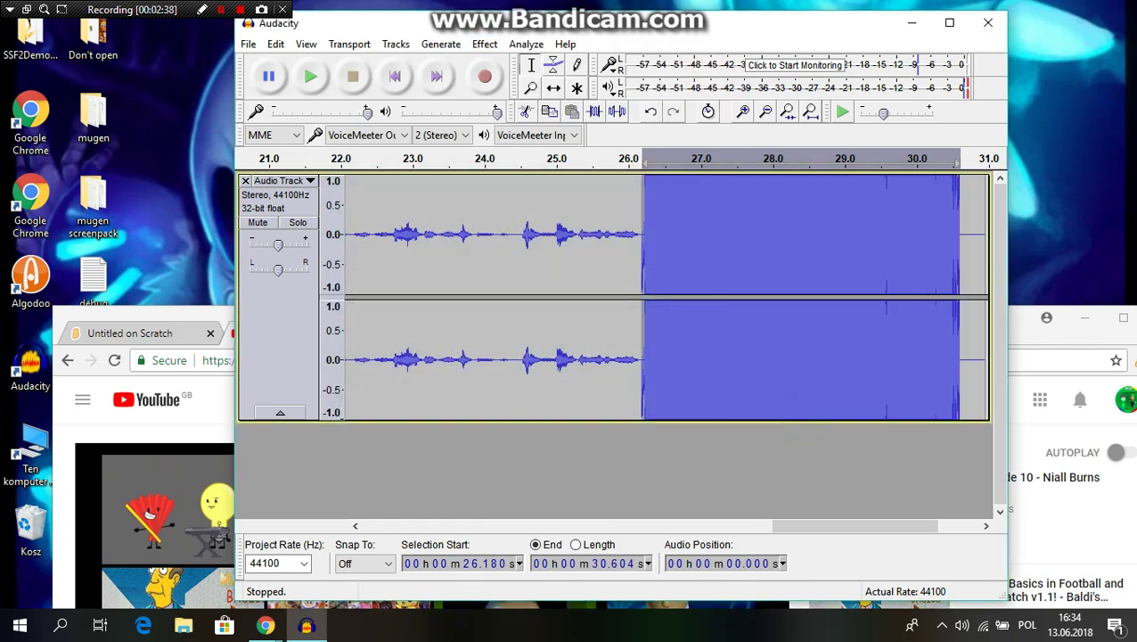
Step: Play the phased section from 26.134 s to hear it, stop playback and undo the Phaser effect
click(310, 77)
click(248, 44)
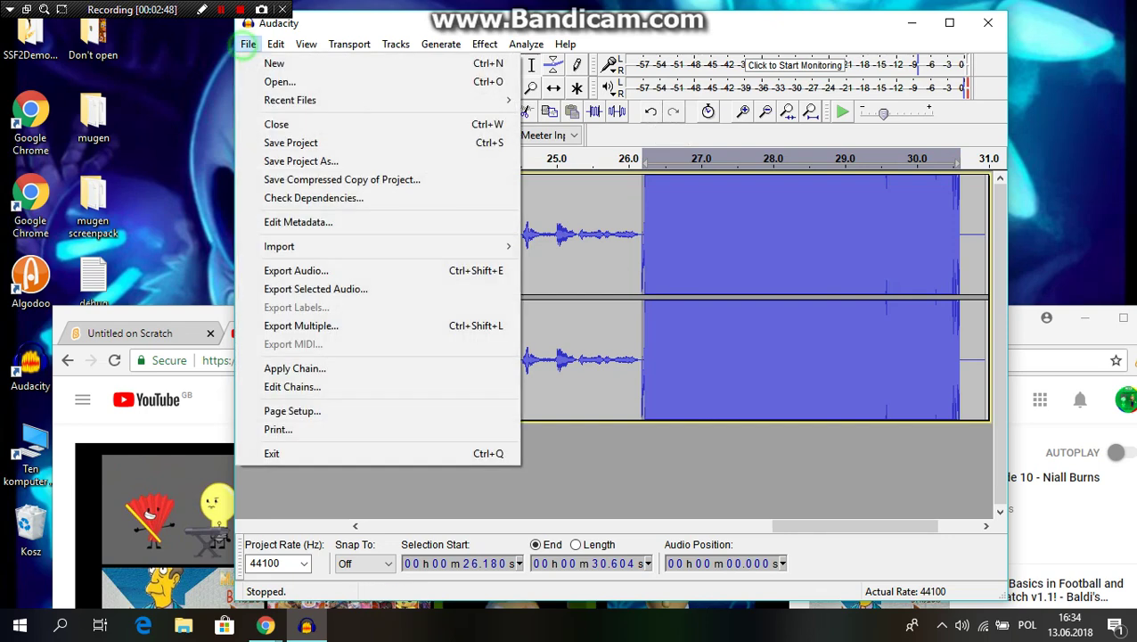
click(276, 27)
click(285, 196)
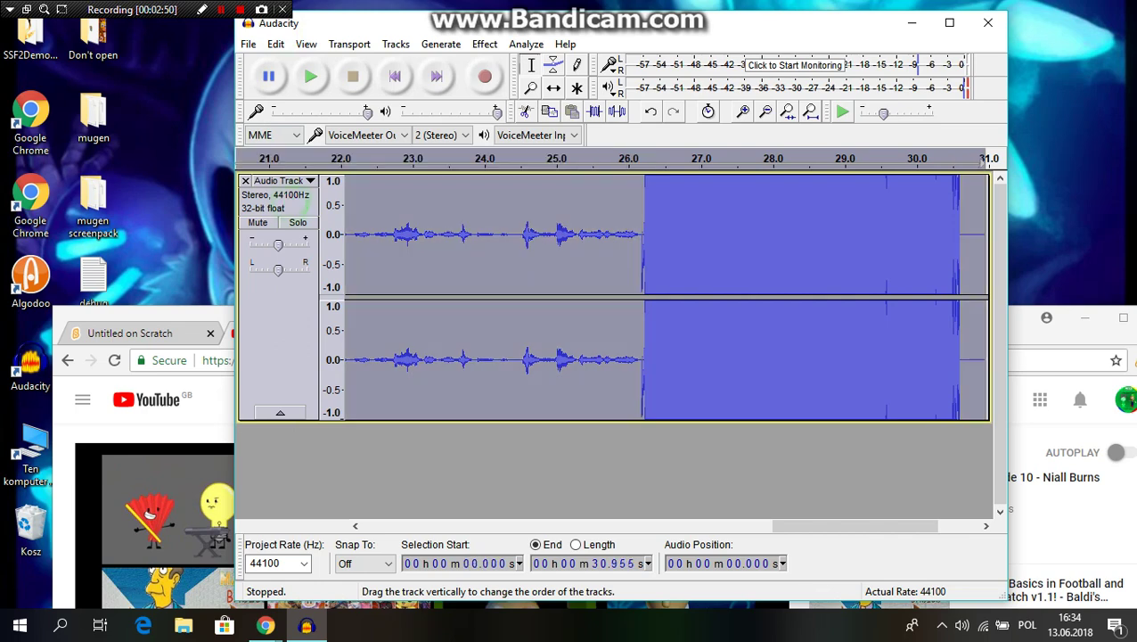
click(638, 241)
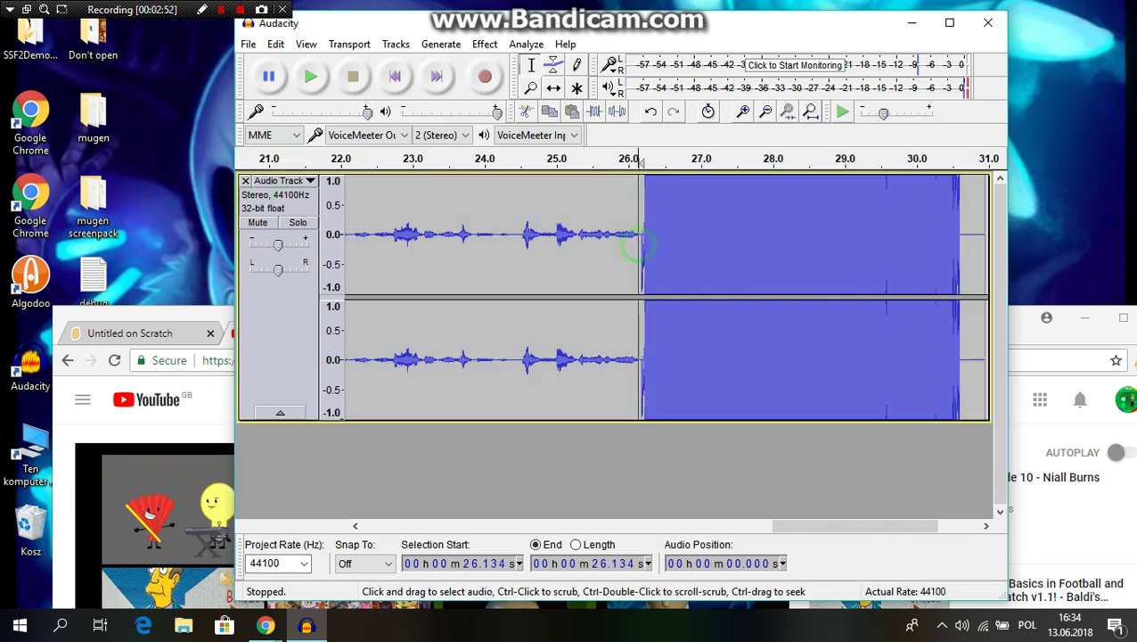
click(311, 77)
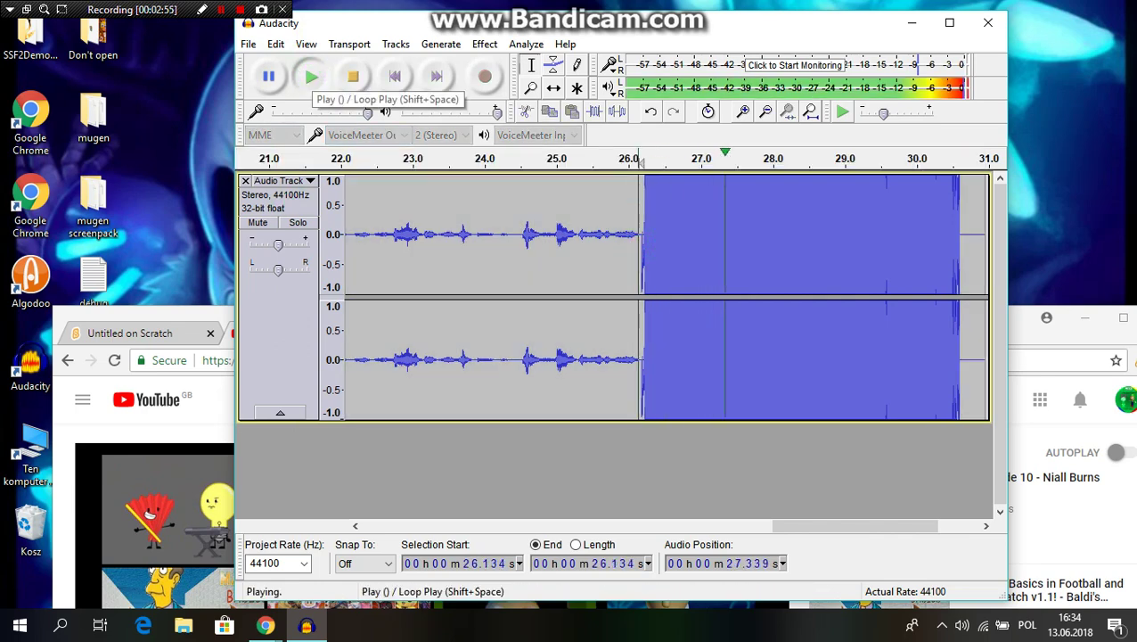
click(297, 205)
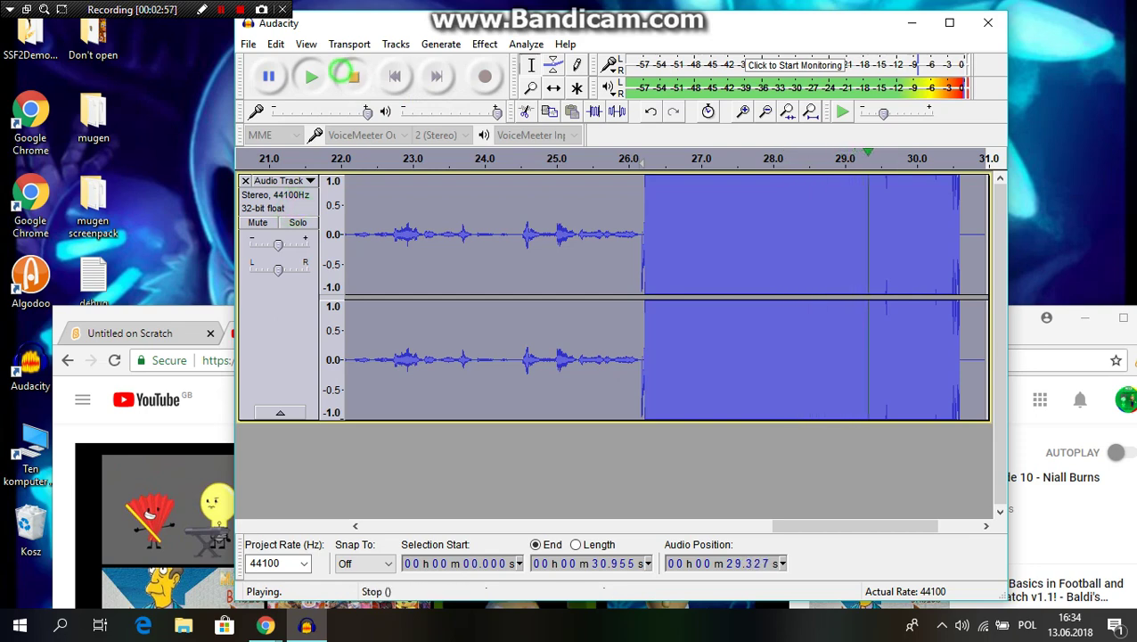
click(348, 76)
click(651, 112)
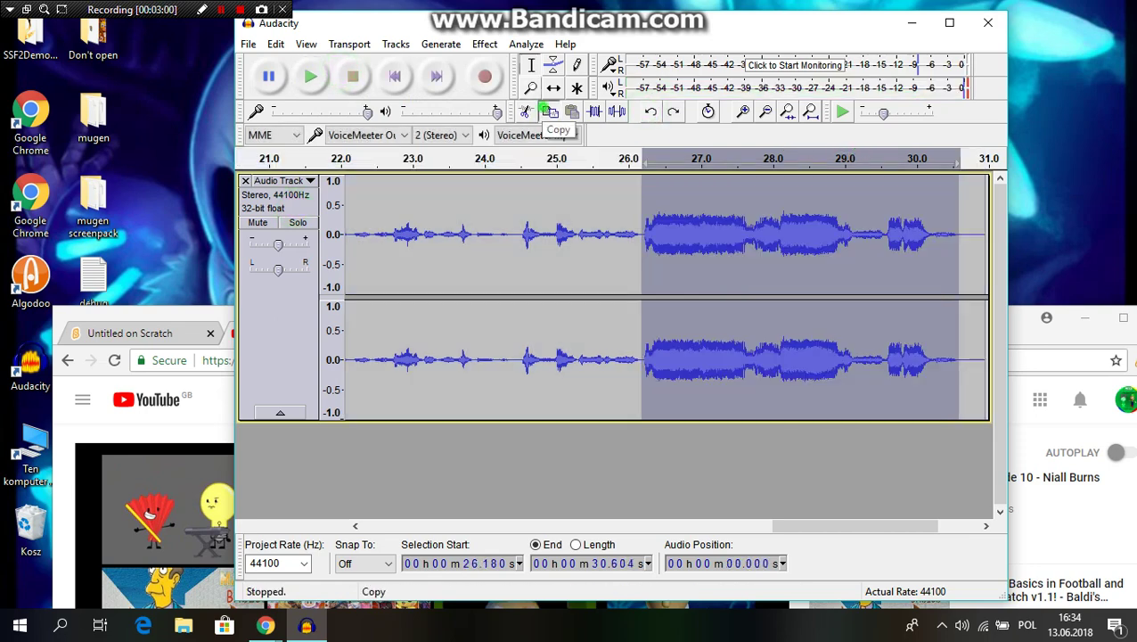
Step: Paste the copied loud section at the start of a new stereo track and mute that track
click(285, 200)
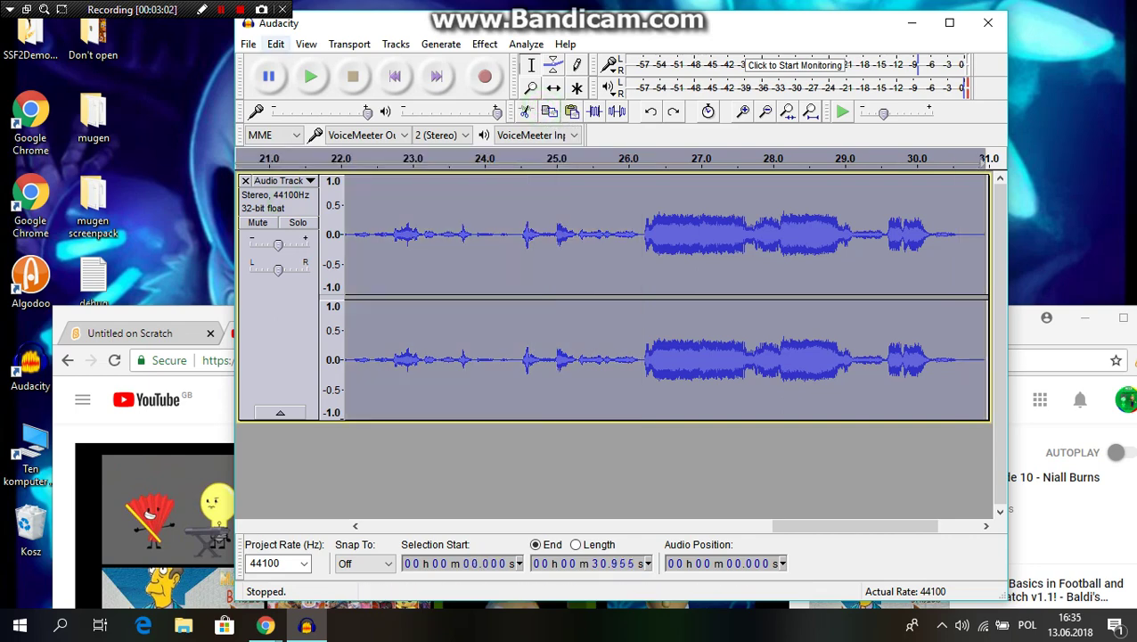
click(276, 43)
mouse_move(306, 44)
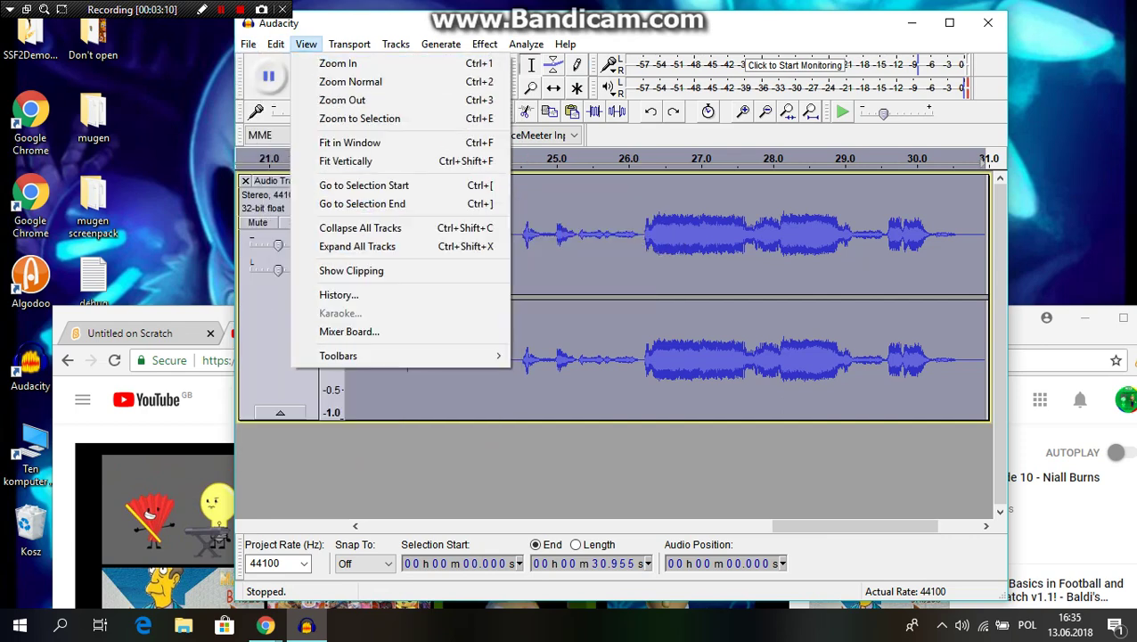
mouse_move(348, 44)
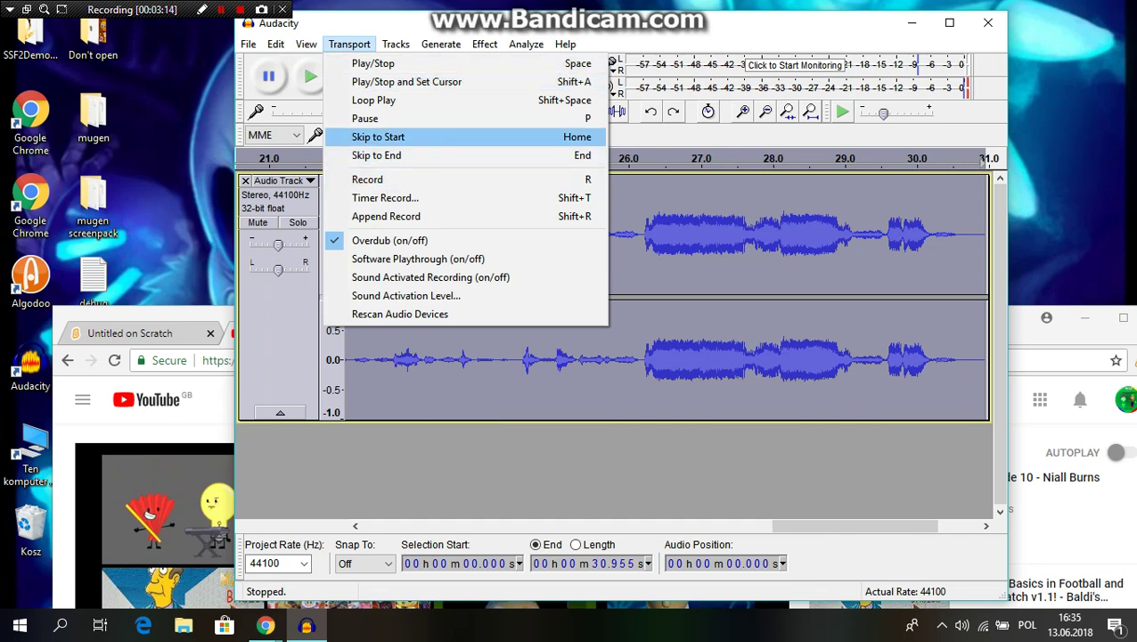
mouse_move(396, 43)
mouse_move(511, 63)
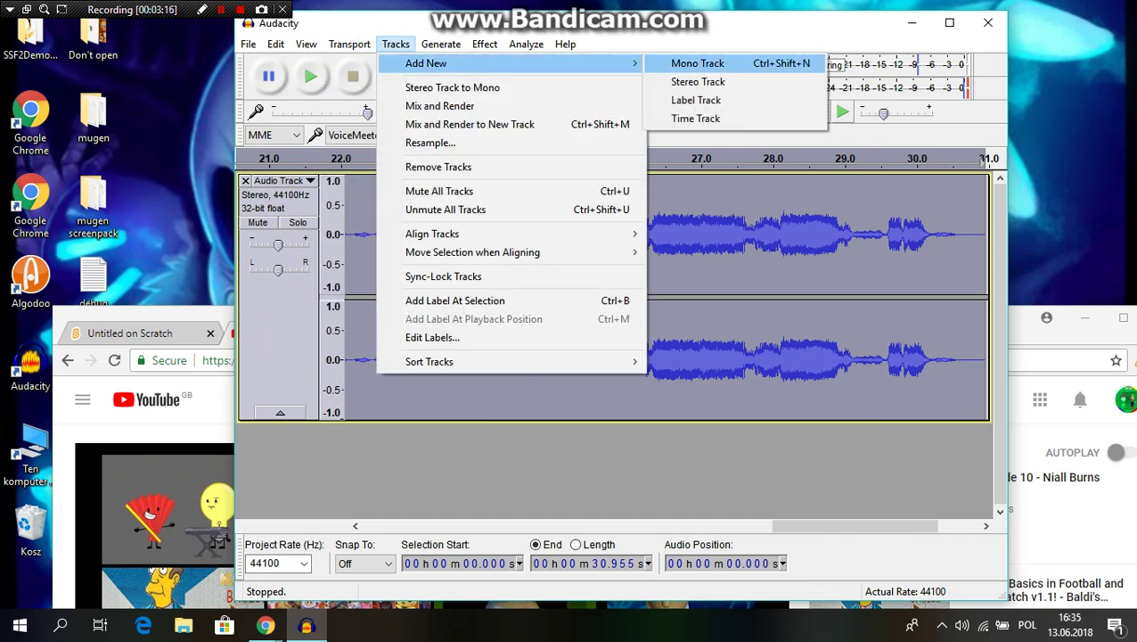
click(698, 81)
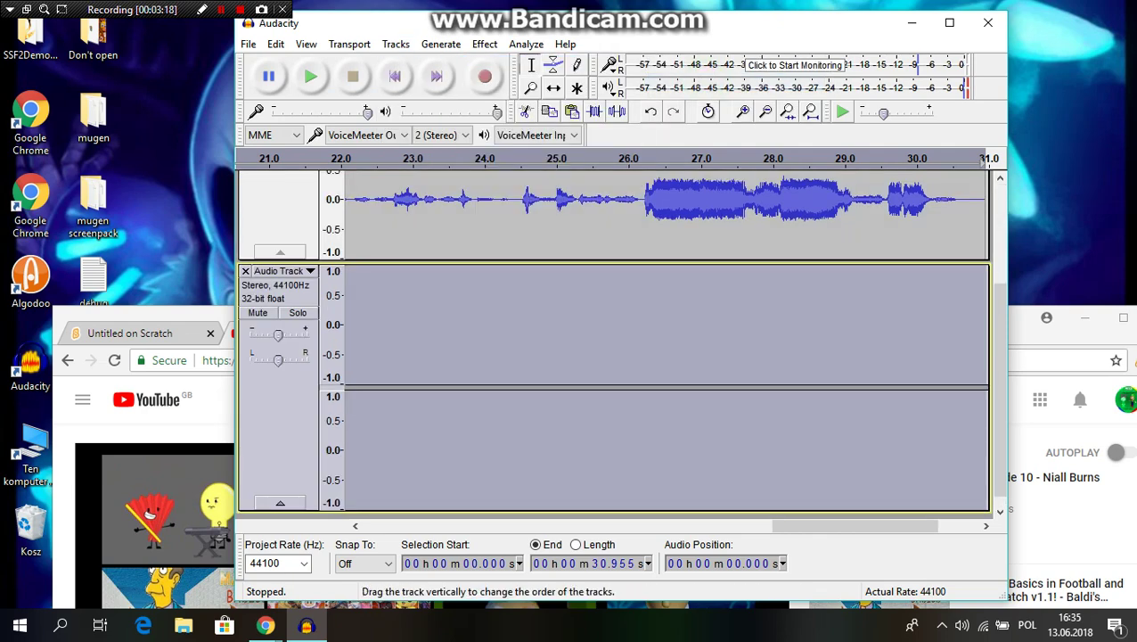
click(572, 111)
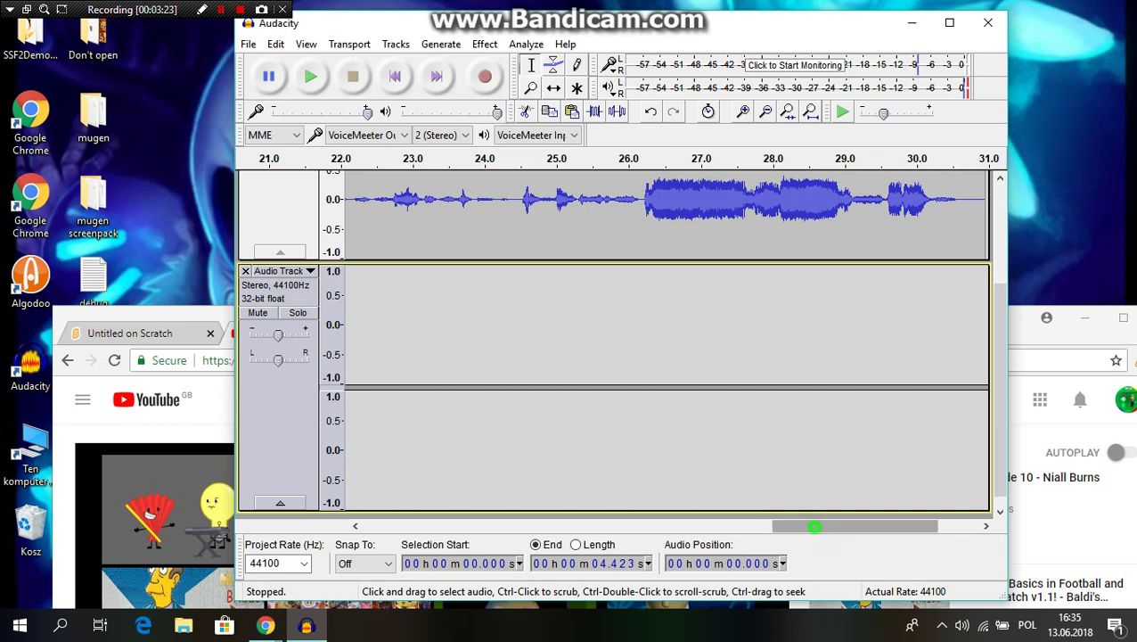
drag(815, 526, 404, 526)
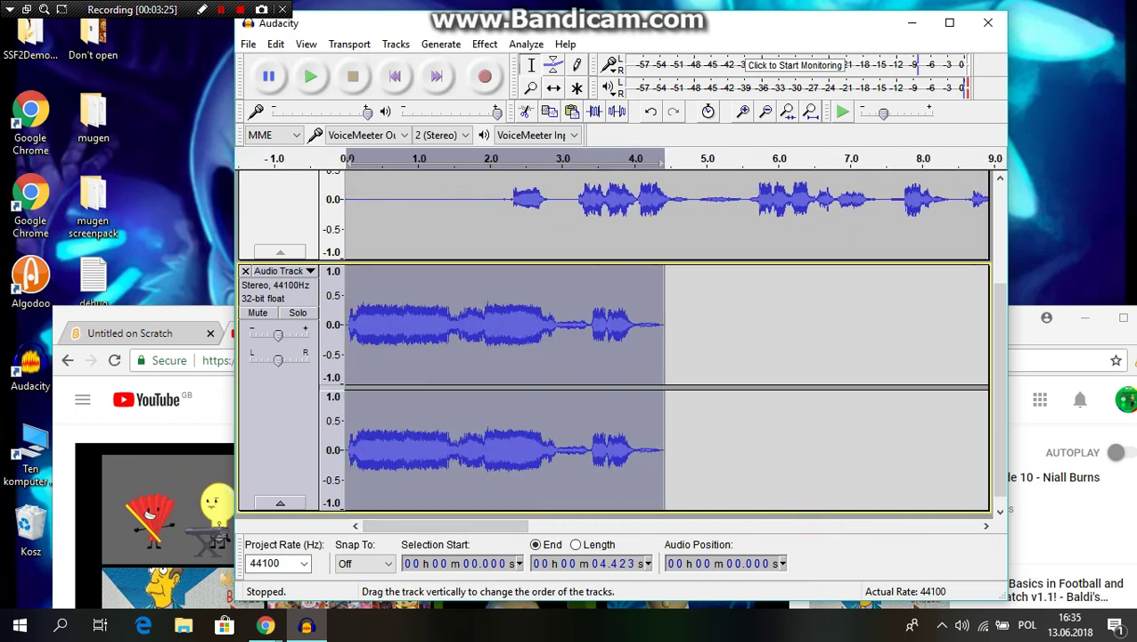
click(258, 313)
Step: Cut about 2.25 s of silence from the start of the original recorded track, just before the first sound
click(278, 211)
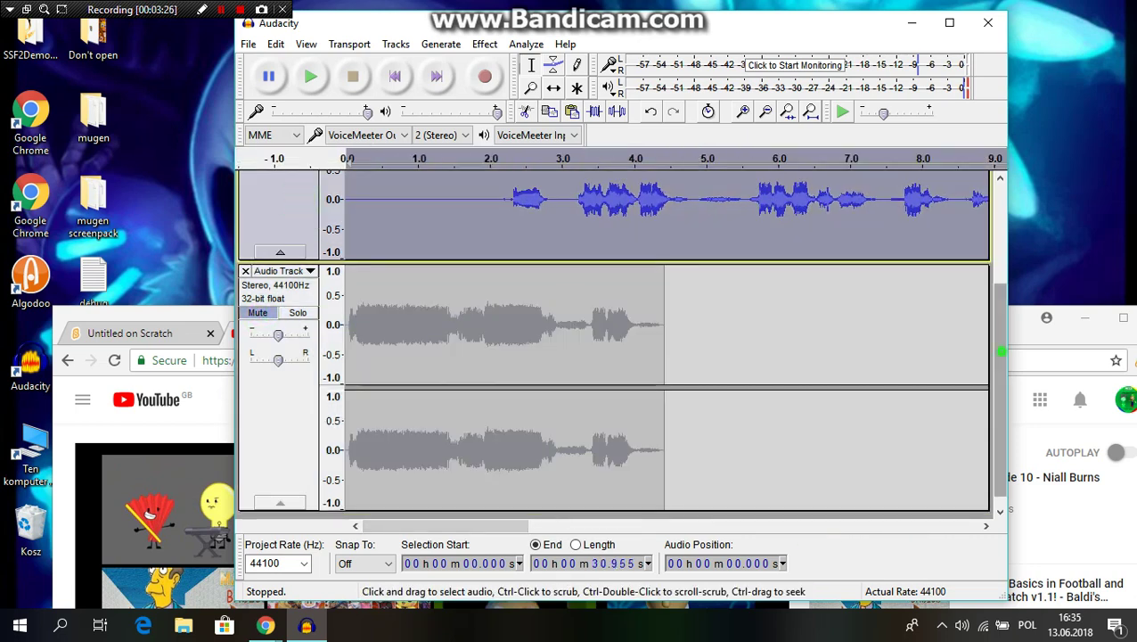
drag(1000, 350, 1000, 252)
drag(522, 526, 974, 526)
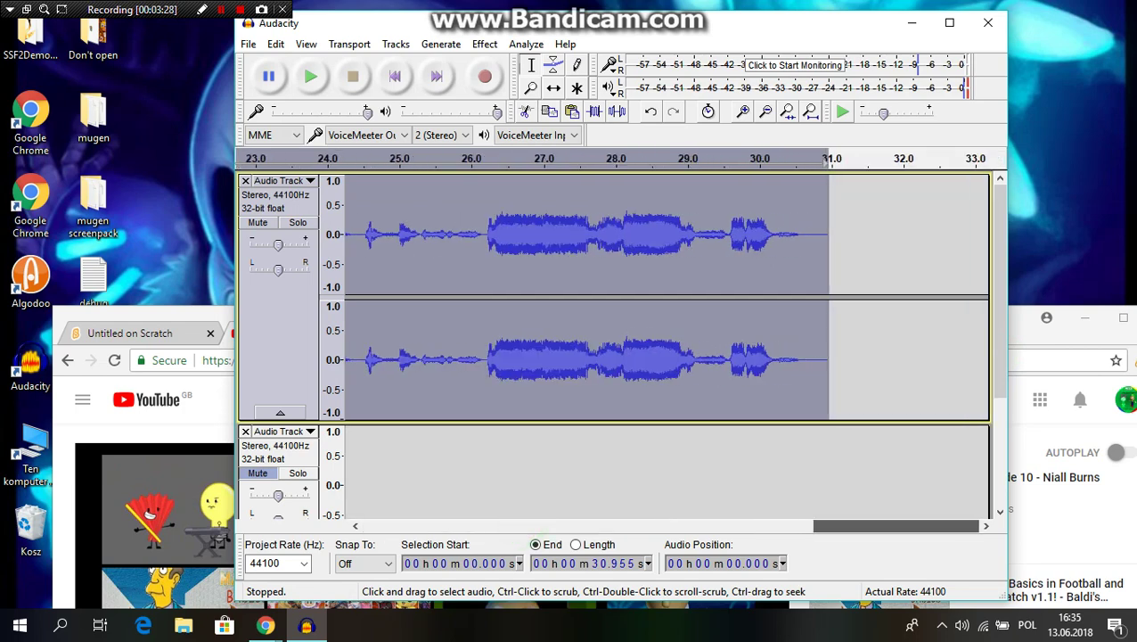
drag(838, 525, 374, 525)
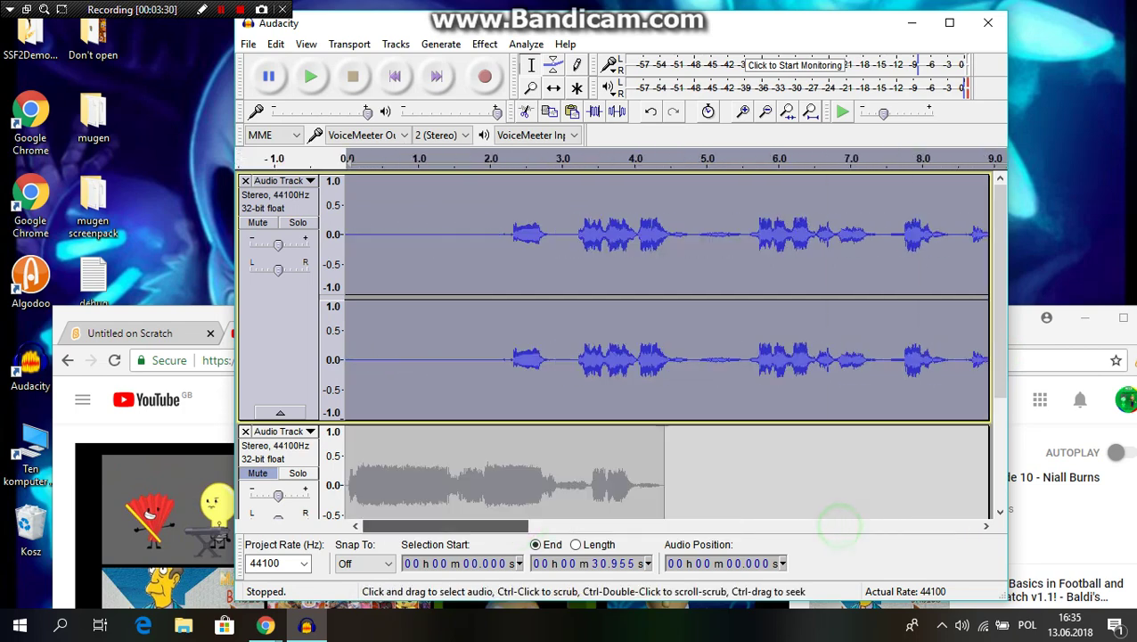
drag(509, 357, 343, 356)
click(525, 110)
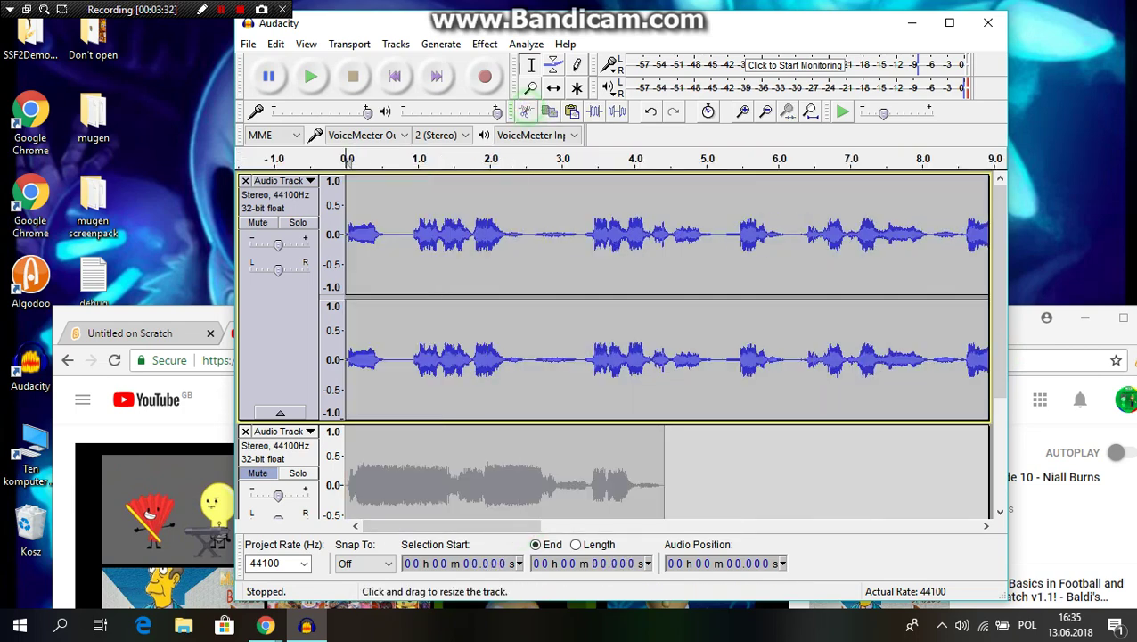
Step: Cut the trailing silence from 28.294 s to the end of the original recorded track
drag(436, 526, 882, 526)
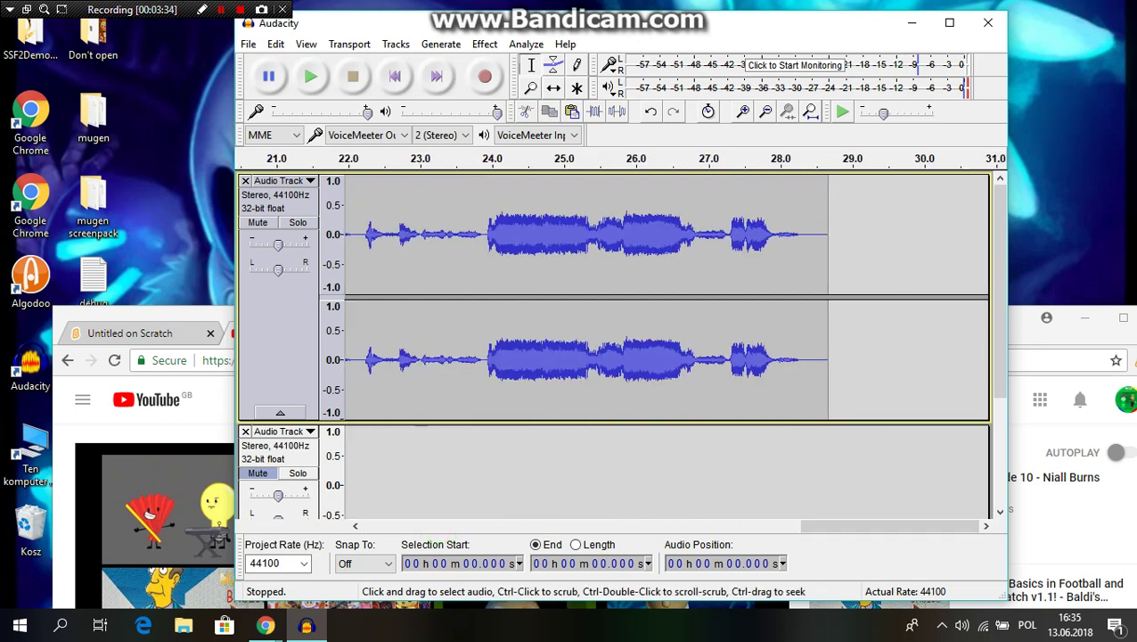
drag(802, 233, 828, 234)
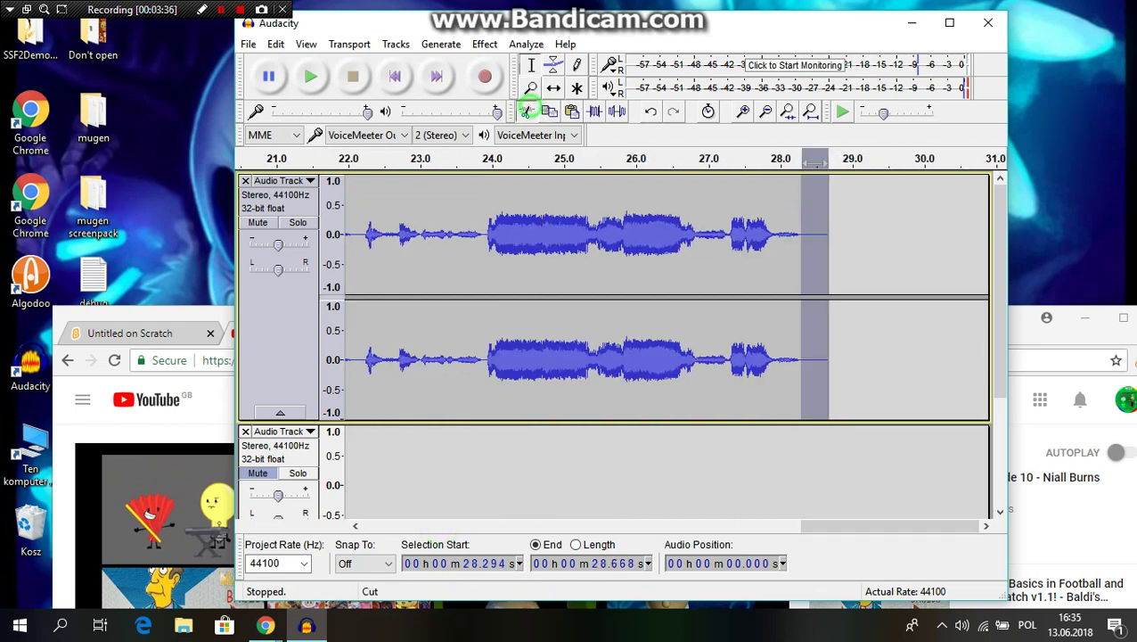
click(526, 110)
Step: Export the whole original recorded track to the Muzyka folder as a WAV file named SammyClassicSonicFan
drag(883, 525, 446, 525)
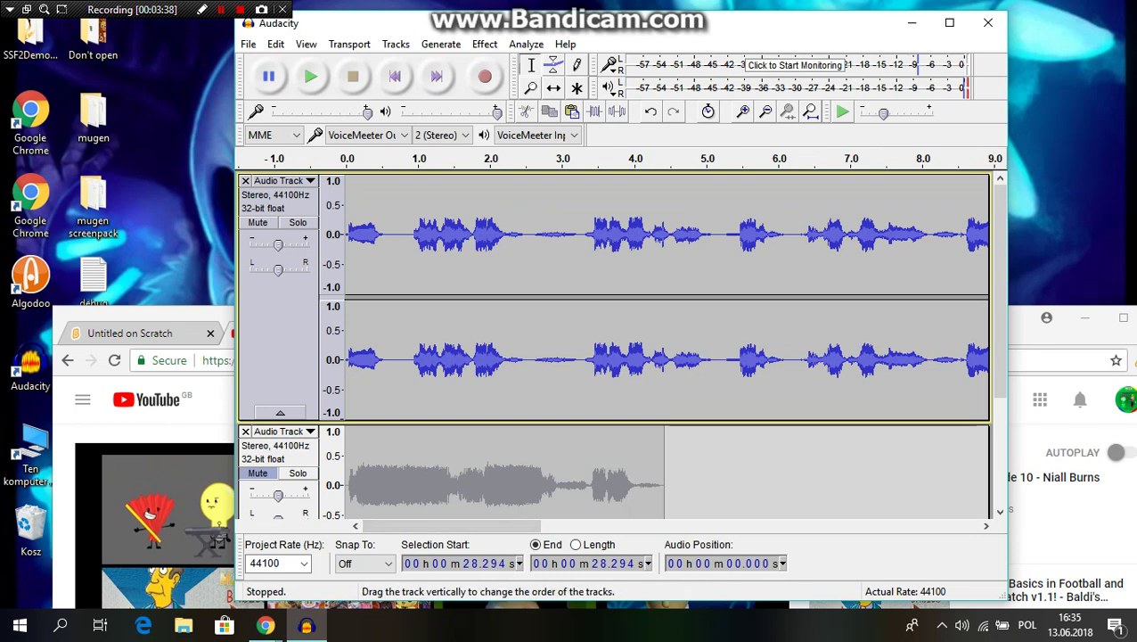
click(274, 292)
click(248, 44)
click(333, 288)
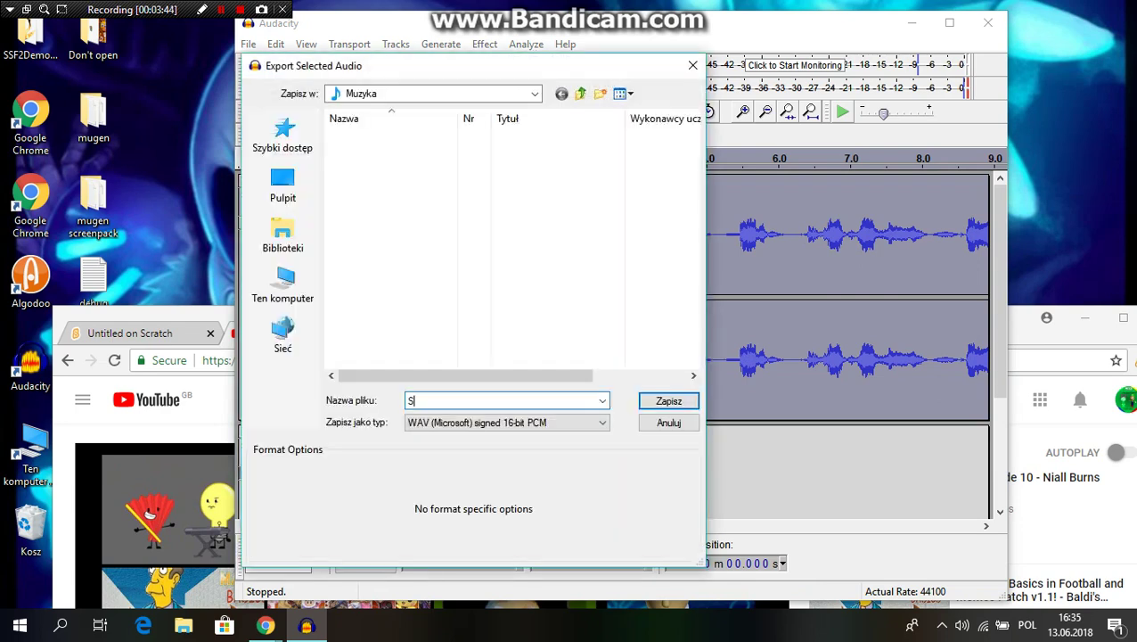
text(ammyClassicSonicFa)
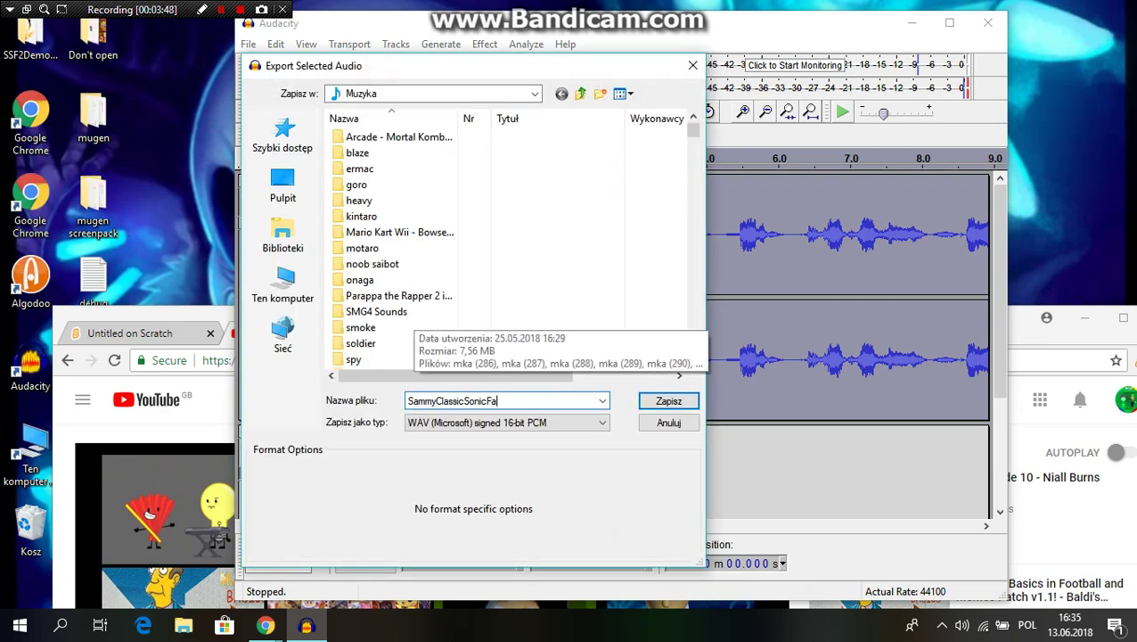
key(Return)
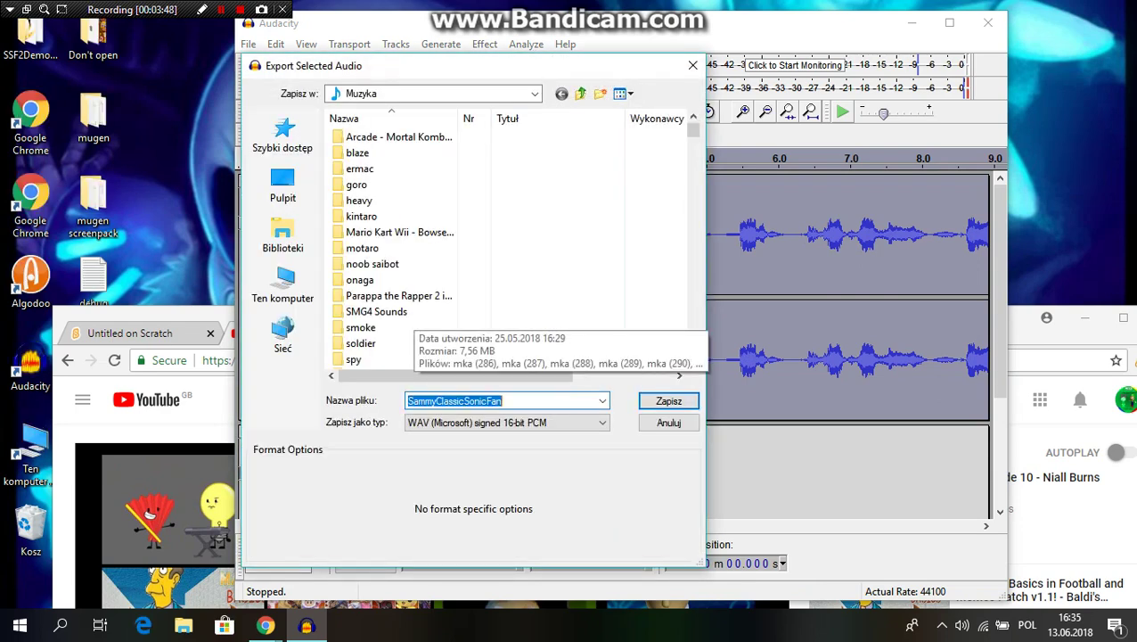
click(657, 581)
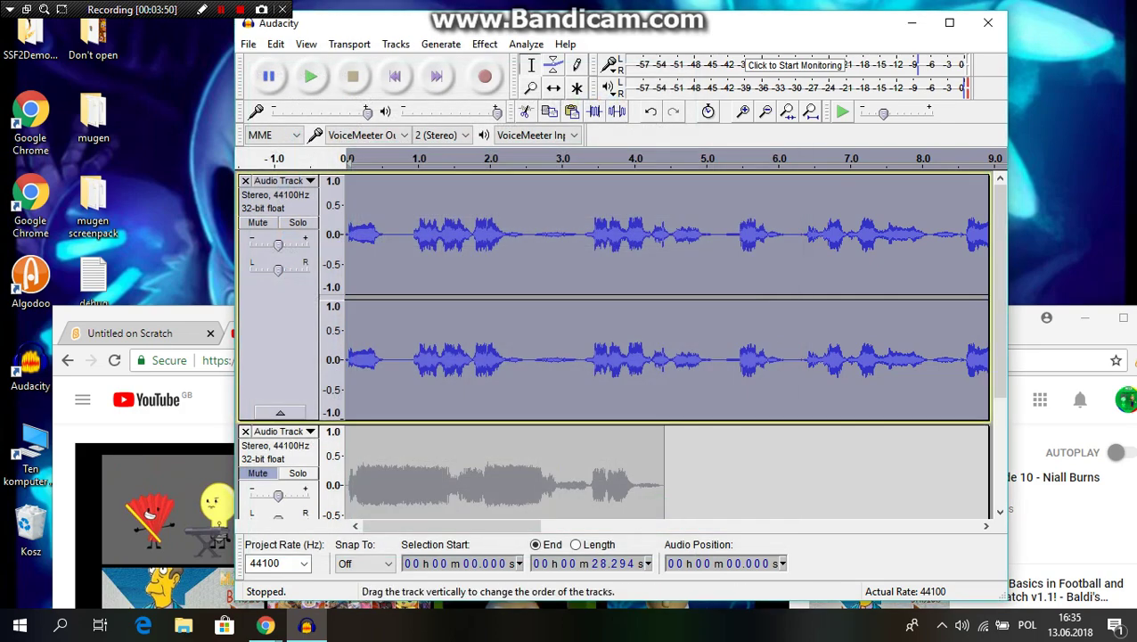
Step: Mute the original track, select and unmute the pasted loud track, and raise its gain to the maximum
click(261, 222)
click(283, 451)
click(259, 472)
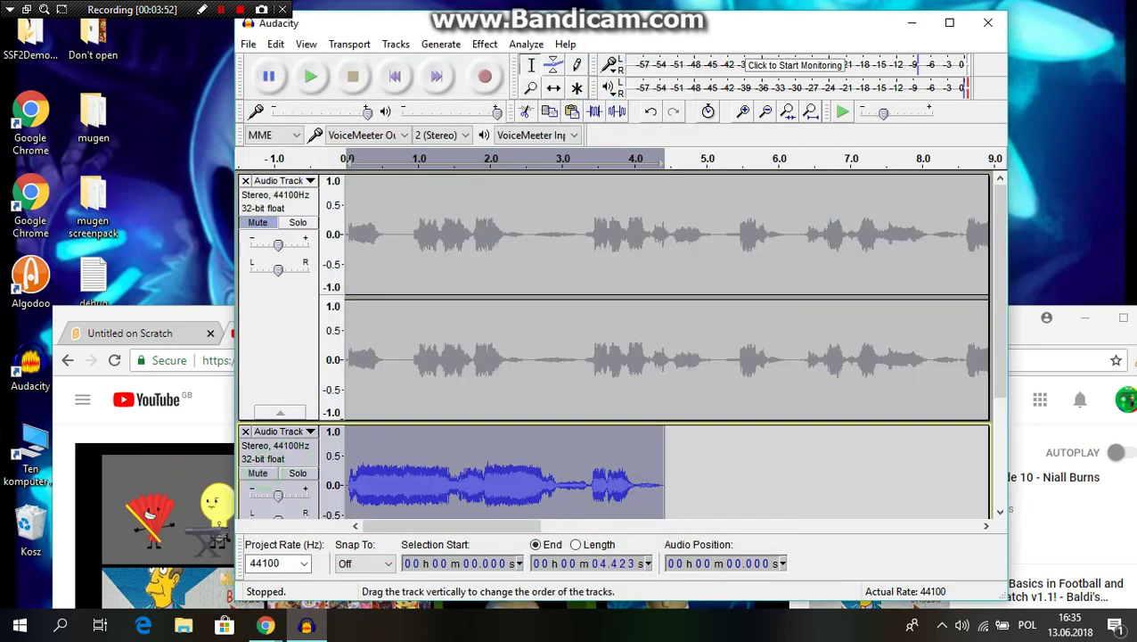
drag(278, 495, 307, 495)
Step: Export the selected loud track to the Muzyka folder as a WAV file named RIP MY EARS!!!
scroll(307, 495, down, 3)
click(247, 44)
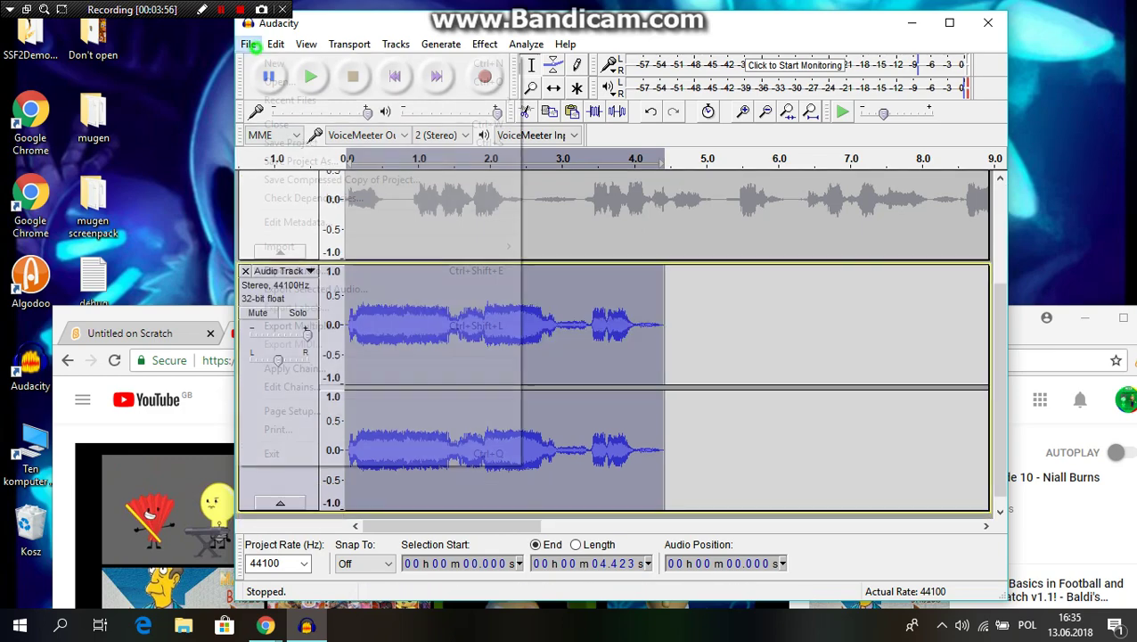
click(316, 289)
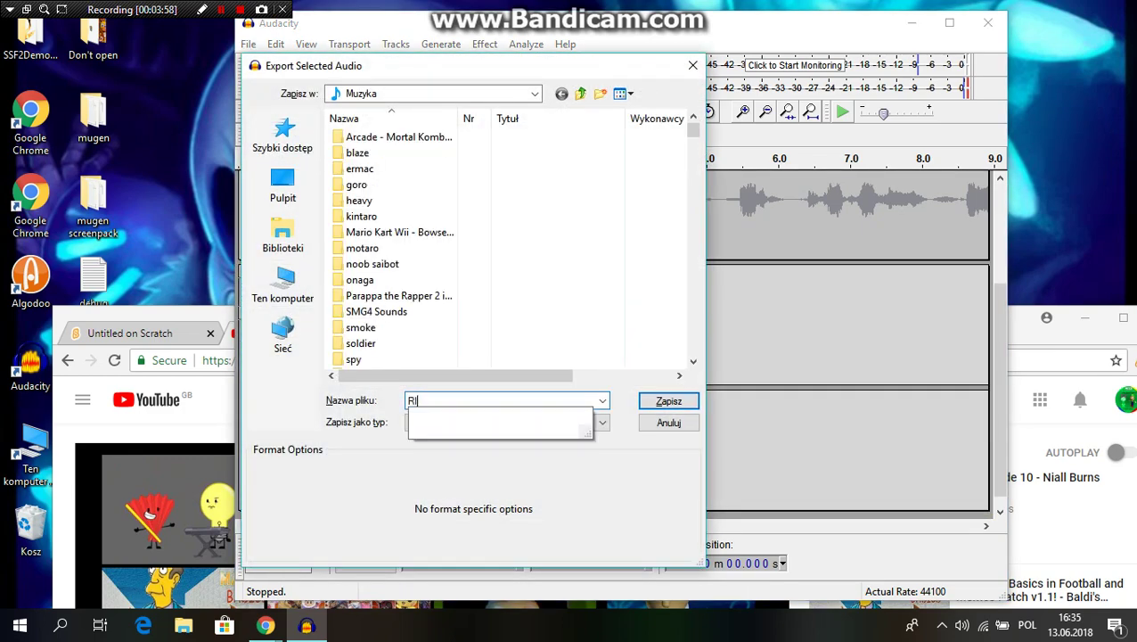
key(BackSpace)
text(RIP MY EAR)
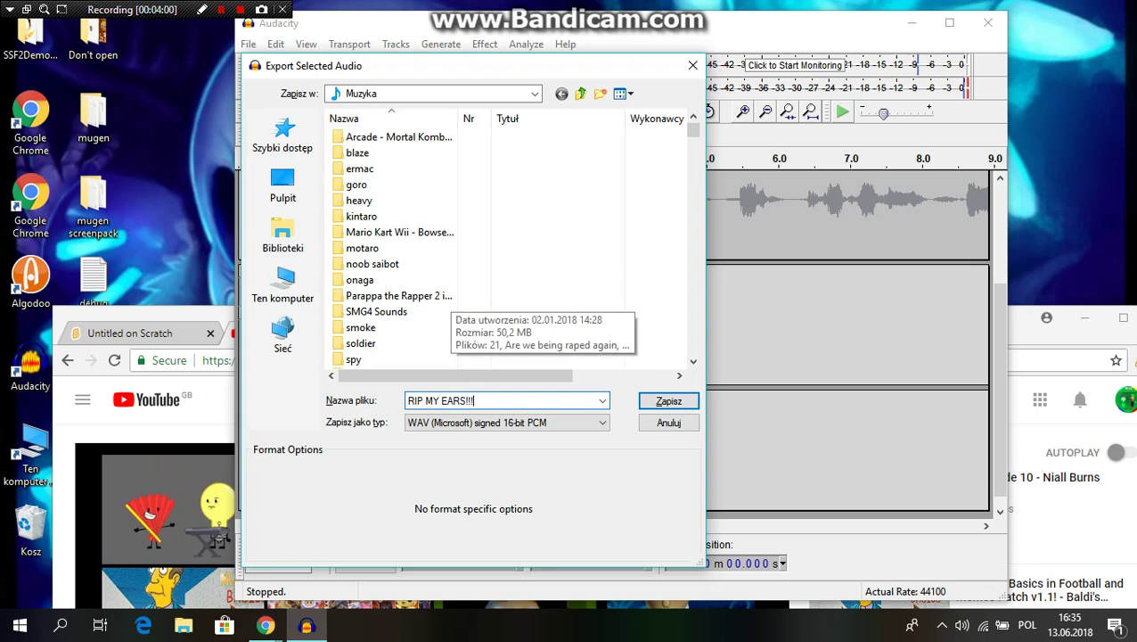
text(S!!!)
key(Return)
click(670, 512)
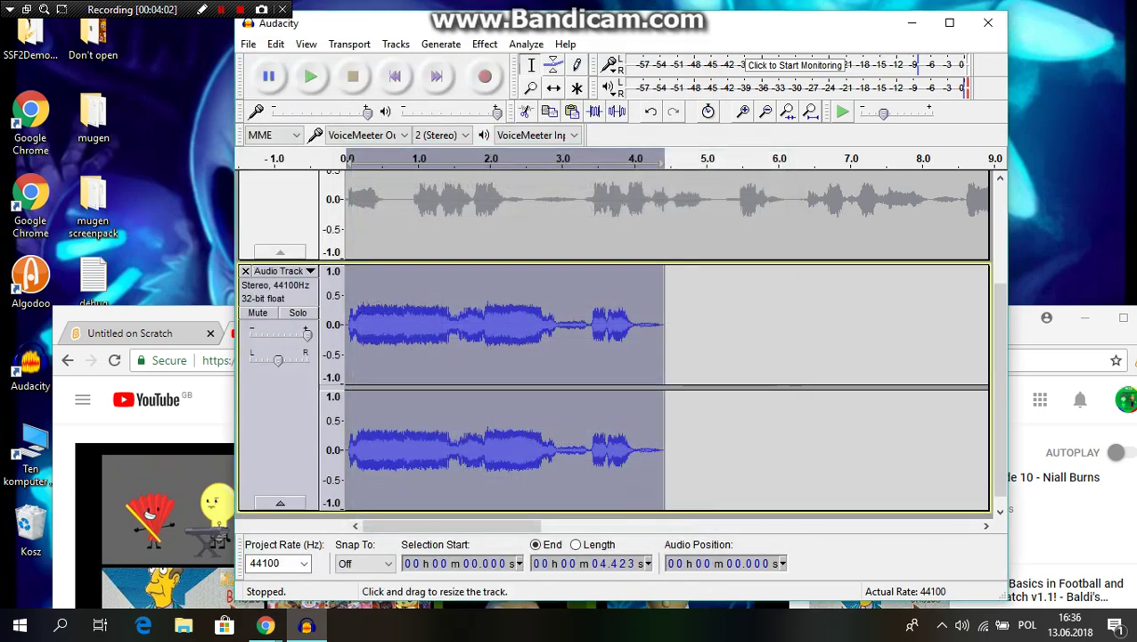
Step: Close Audacity without saving the project changes
click(988, 22)
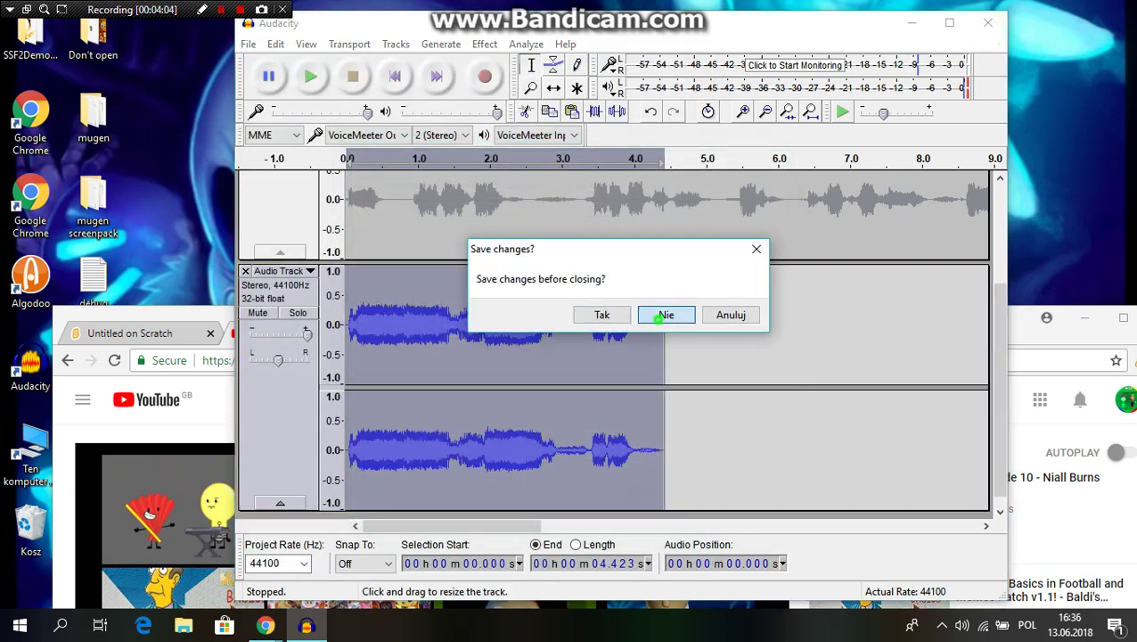
click(664, 316)
double_click(660, 319)
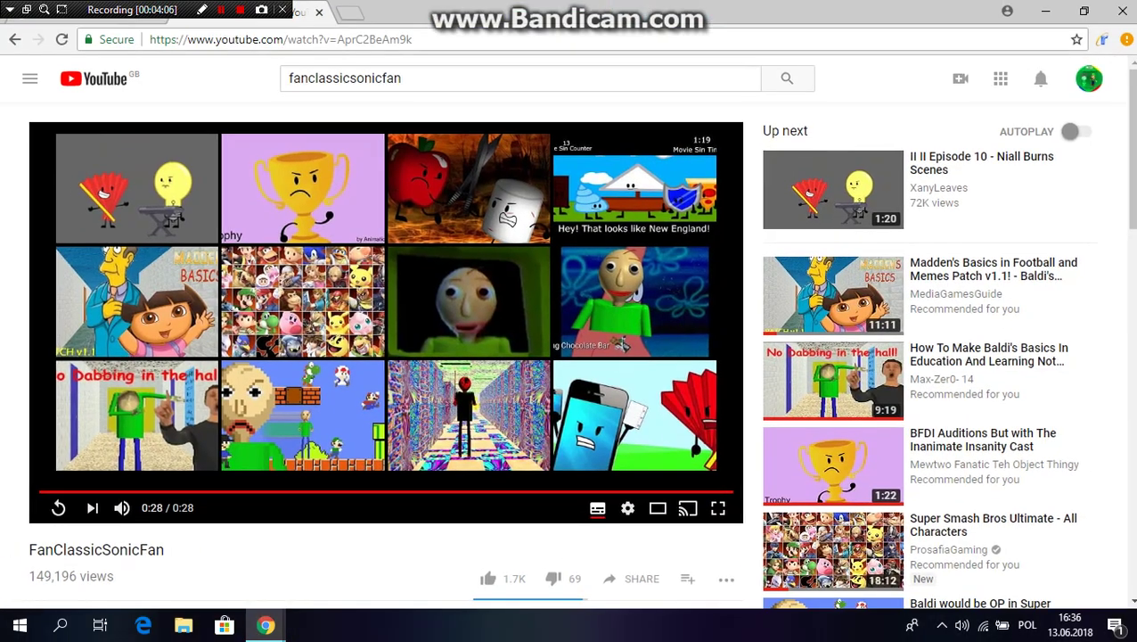
Step: Switch to the Scratch project and upload the SammyClassicSonicFan sound from the Muzyka folder to the Scene sprite
click(138, 22)
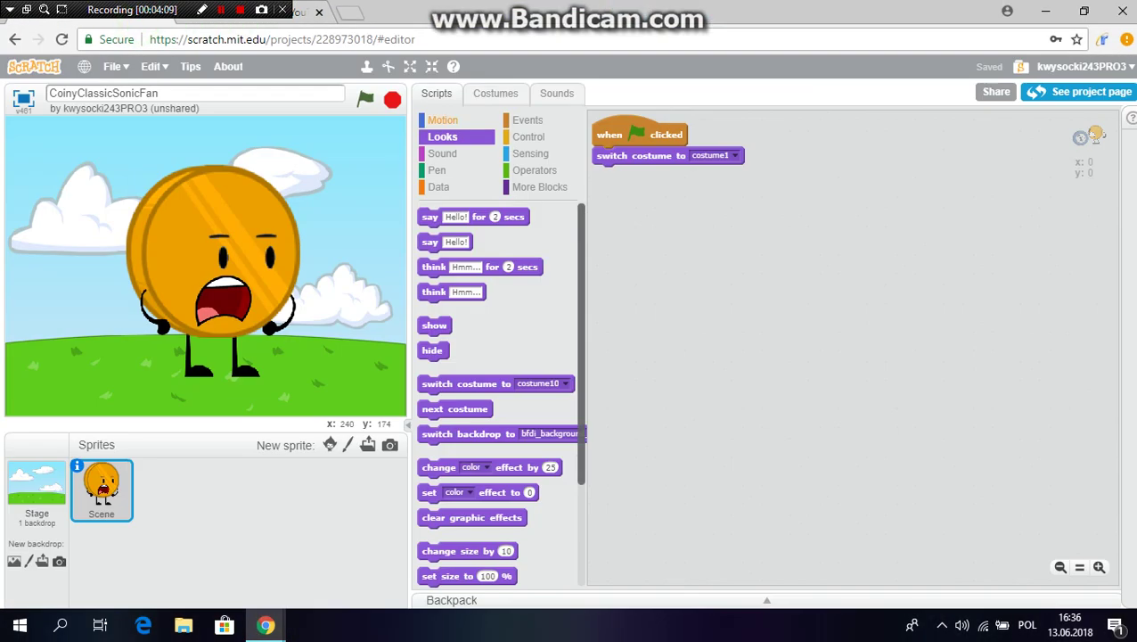
click(581, 100)
click(481, 141)
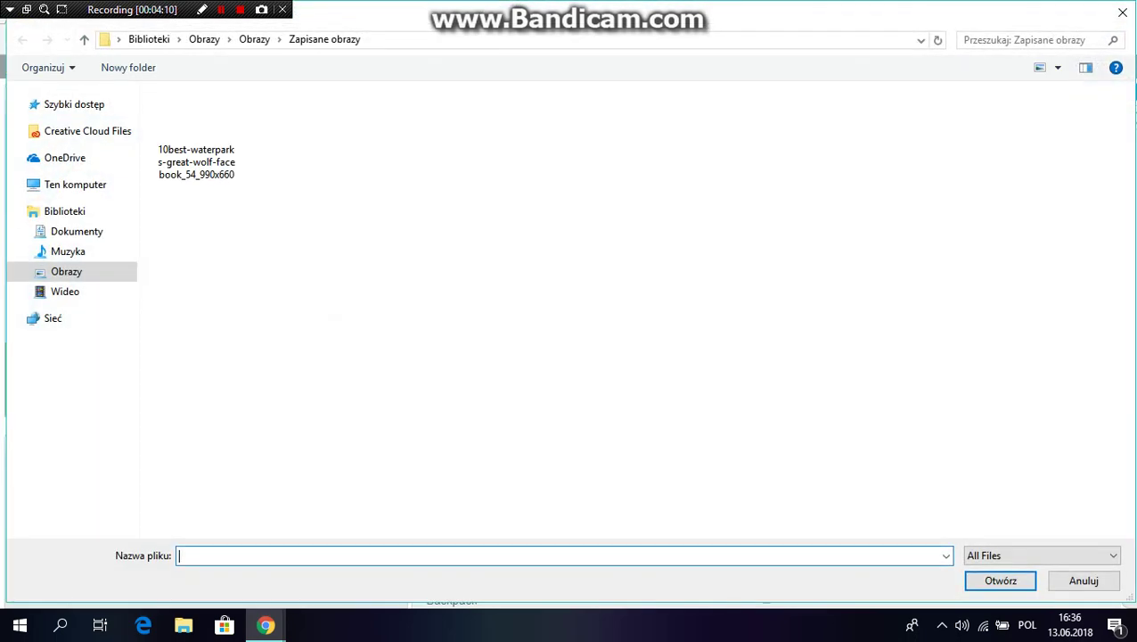
click(67, 244)
click(291, 553)
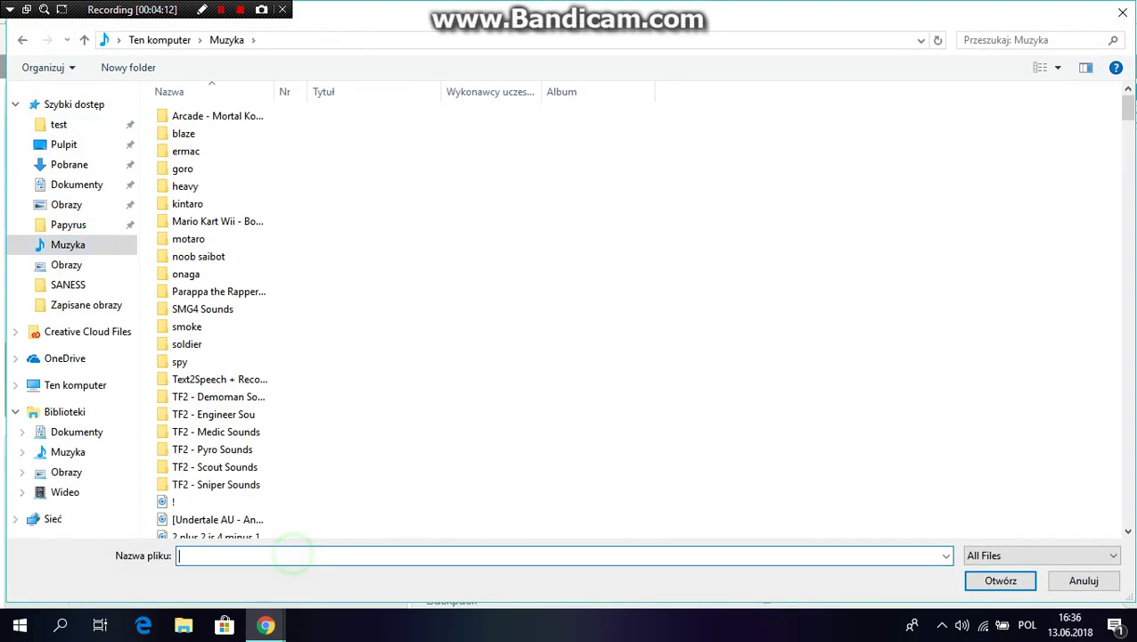
text(samm)
key(Down)
key(Return)
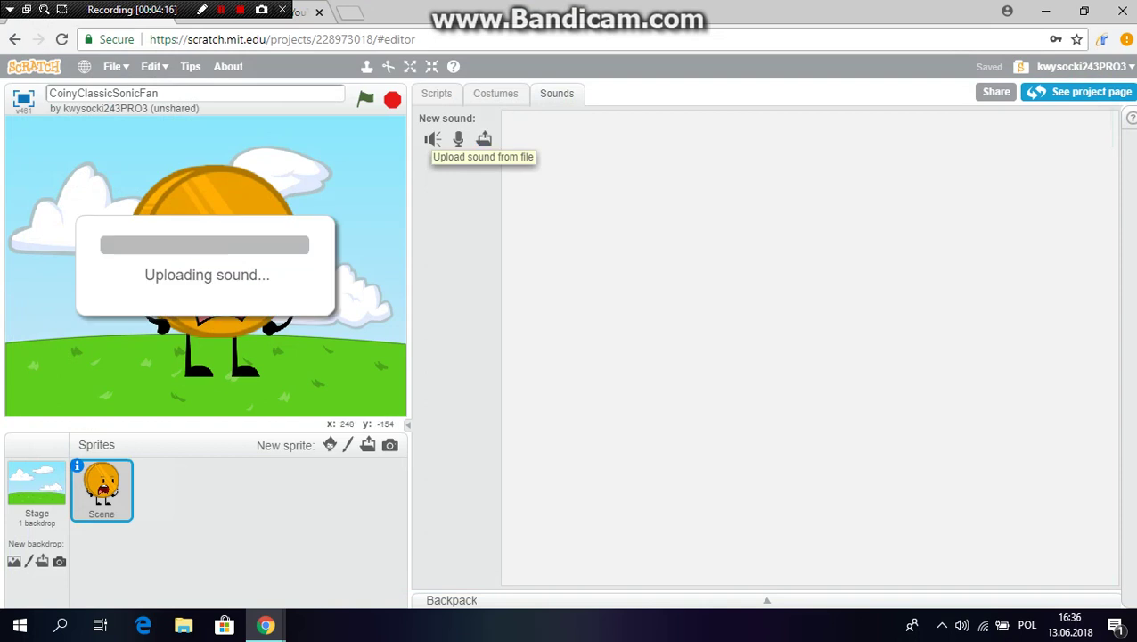
Step: Cut the first phrase, about 0.9 s, from the SammyClassicSonicFan sound into a new recording named I mean
drag(666, 223, 532, 223)
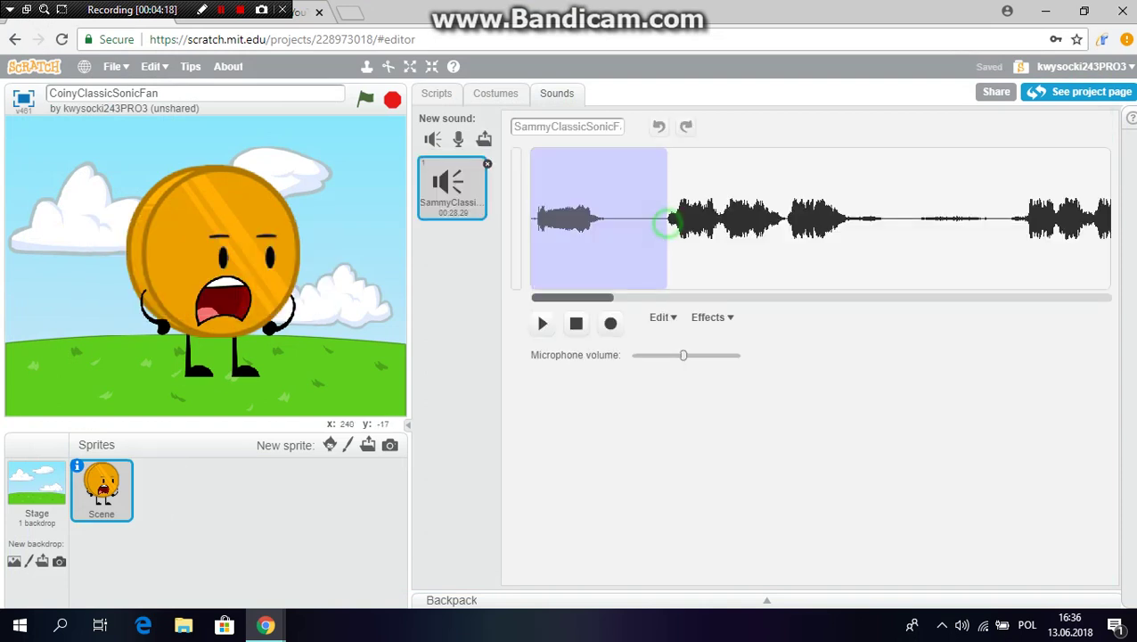
click(662, 316)
click(676, 383)
click(458, 138)
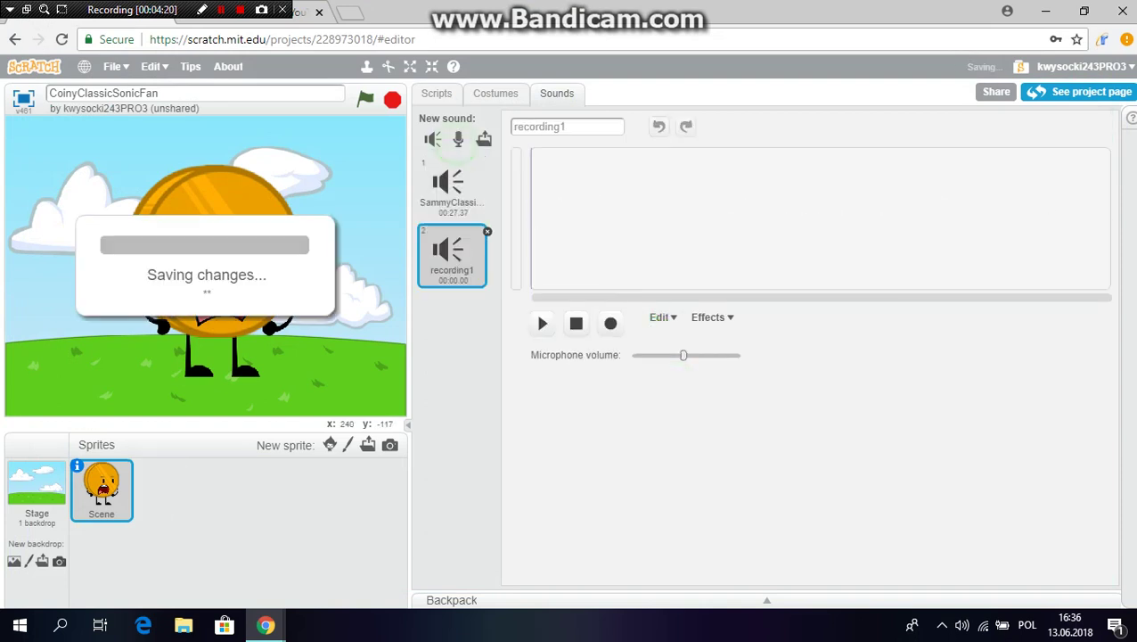
click(664, 316)
click(682, 430)
click(594, 126)
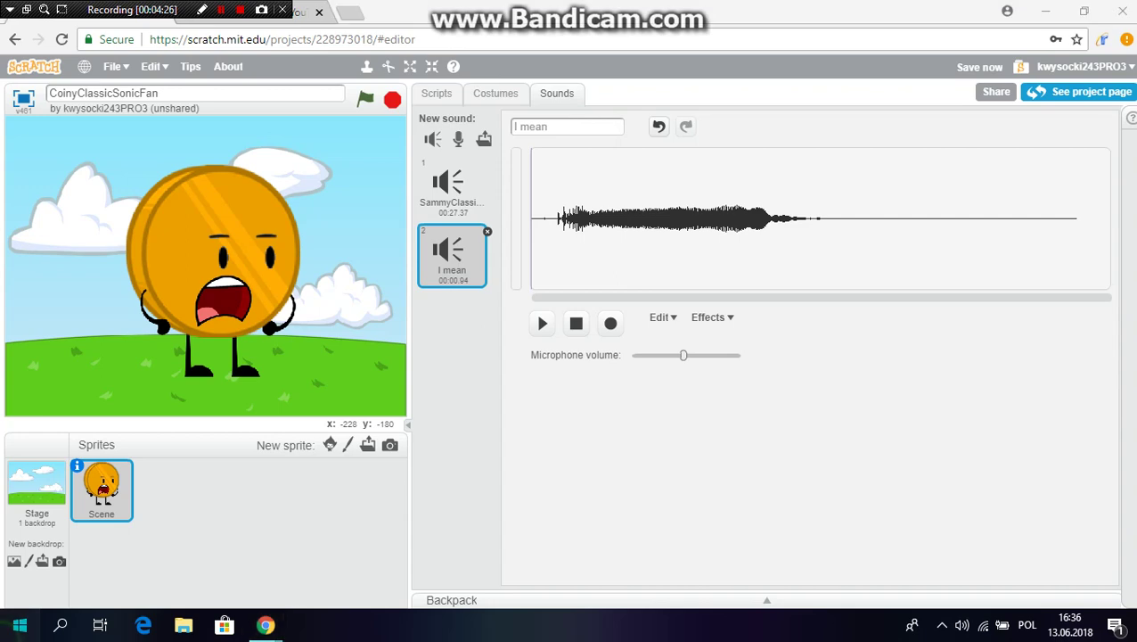
Step: Search Windows for "pend", open the Pendulum - Slam track in the music player and minimise the player
click(19, 625)
text(pend)
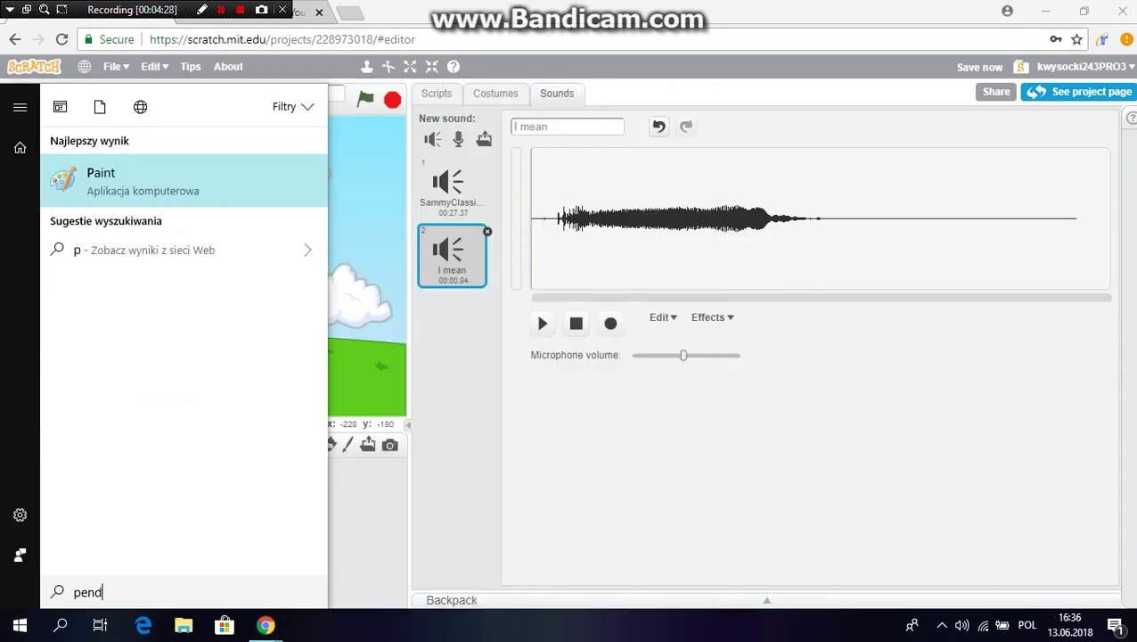
click(225, 208)
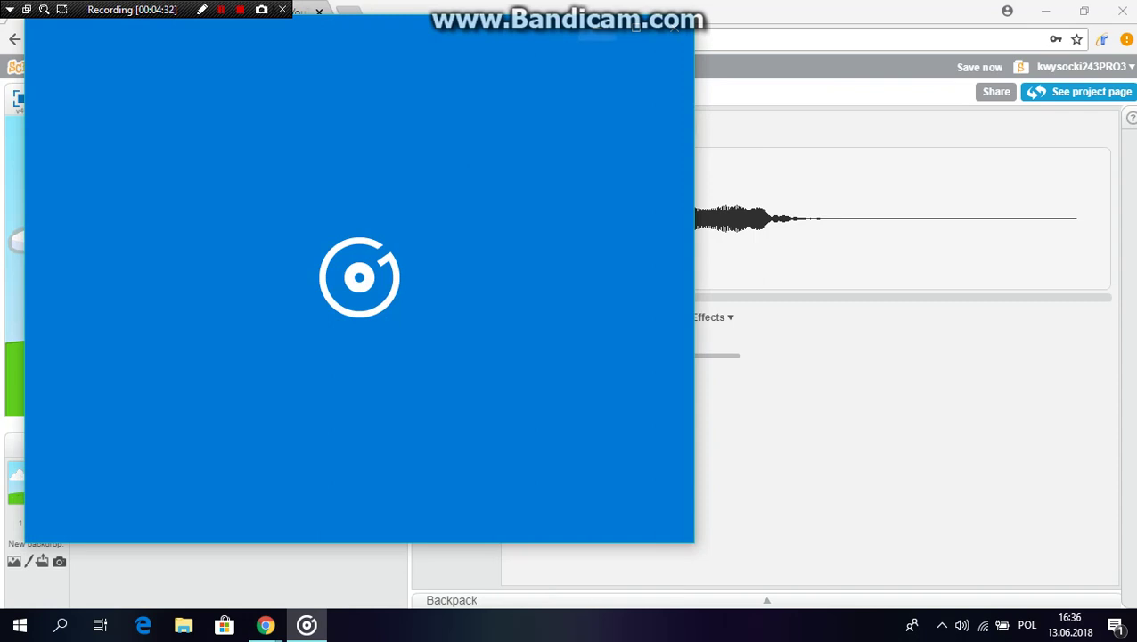
click(596, 29)
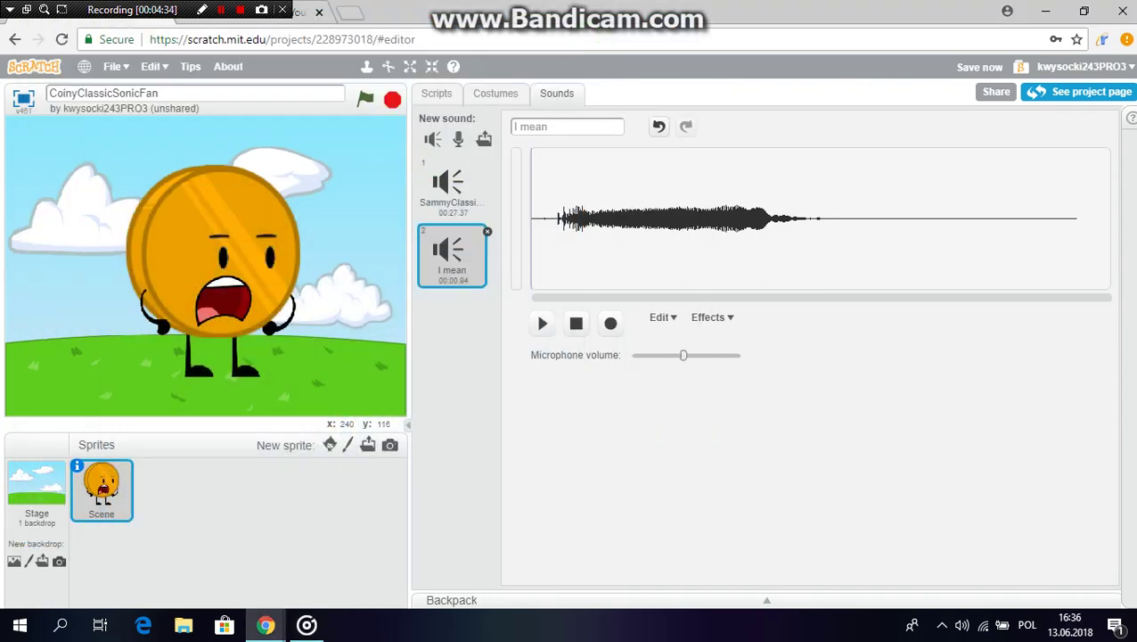
Step: Play the start of the SammyClassicSonicFan sound, then cut its first phrase, about 2.4 s long
click(434, 181)
click(542, 324)
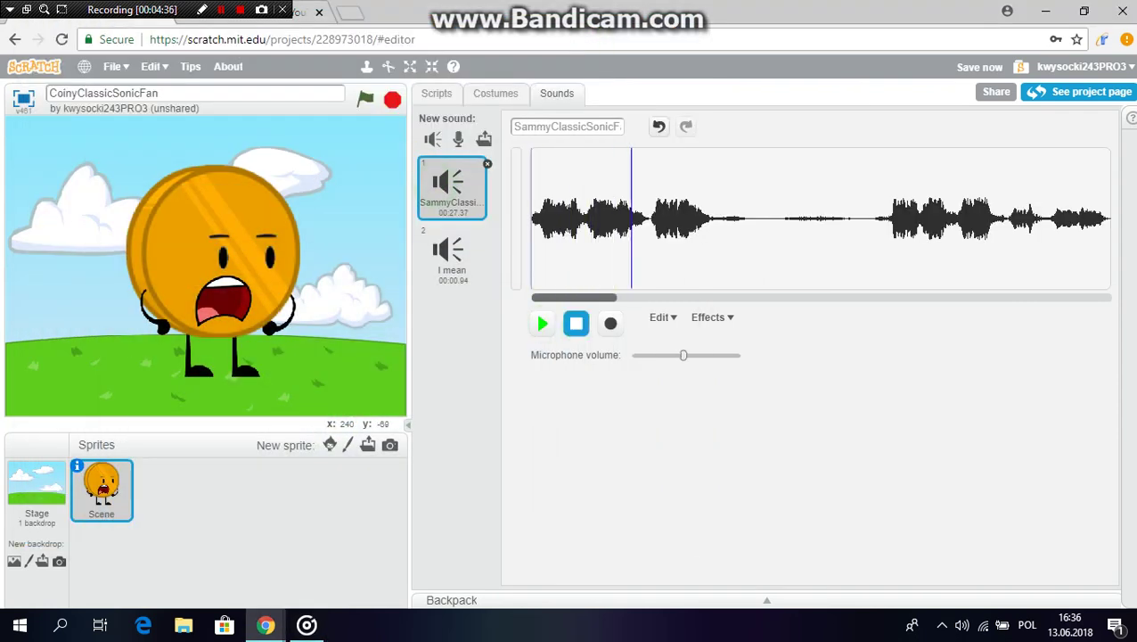
click(576, 323)
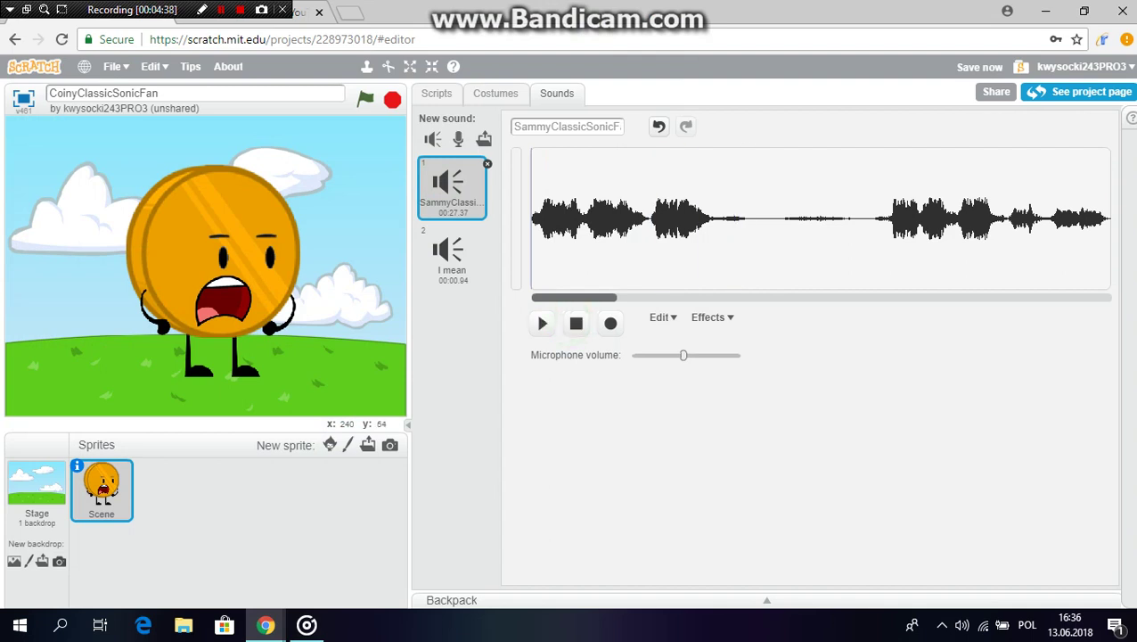
drag(873, 216, 531, 216)
click(662, 318)
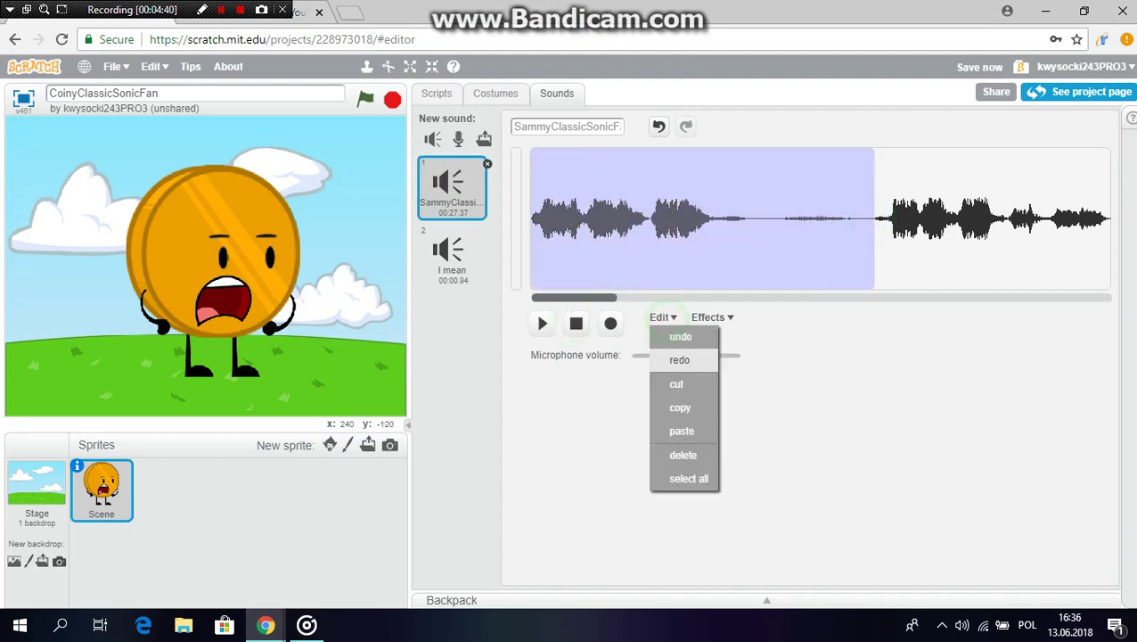
click(710, 383)
Step: Paste the cut phrase into a new recording, play it and name the sound Come On Guys
click(458, 138)
click(662, 317)
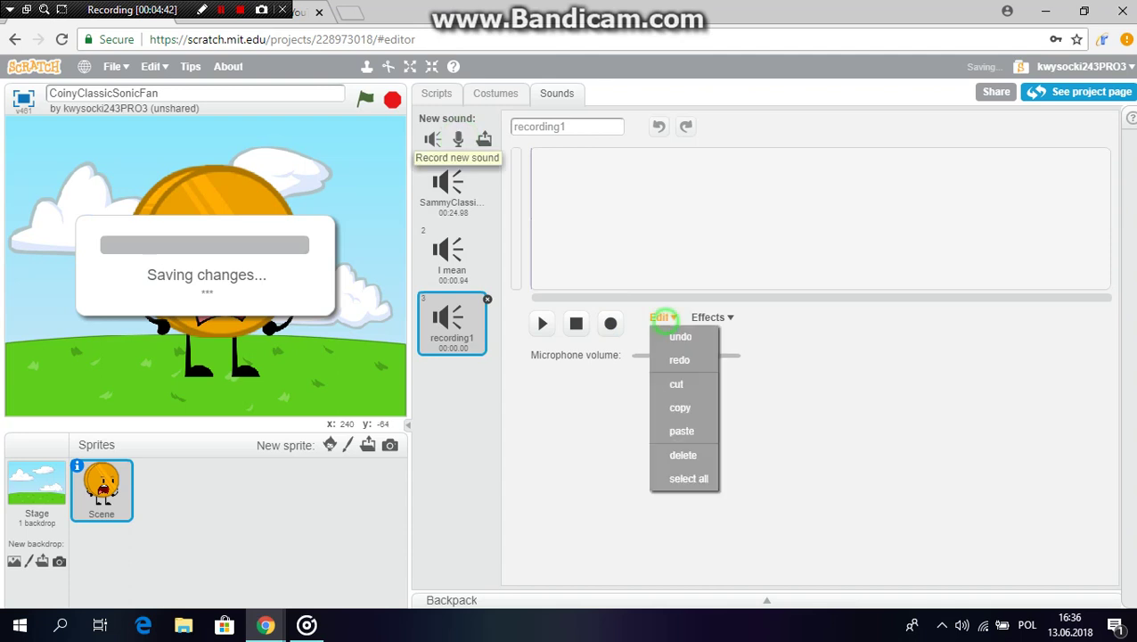
click(683, 424)
click(542, 323)
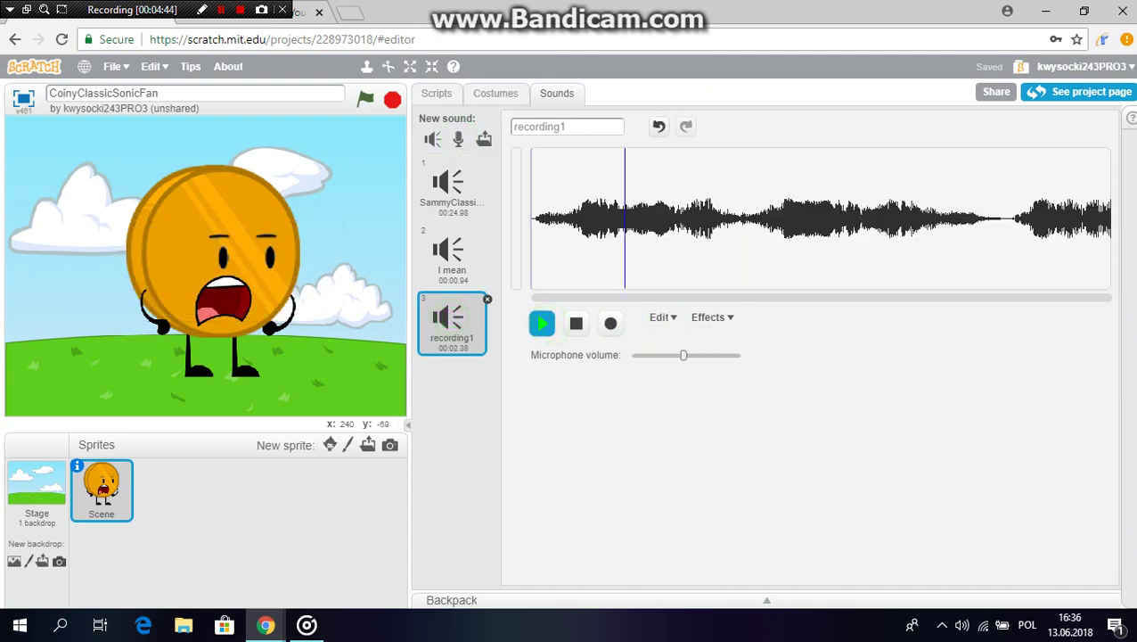
click(594, 126)
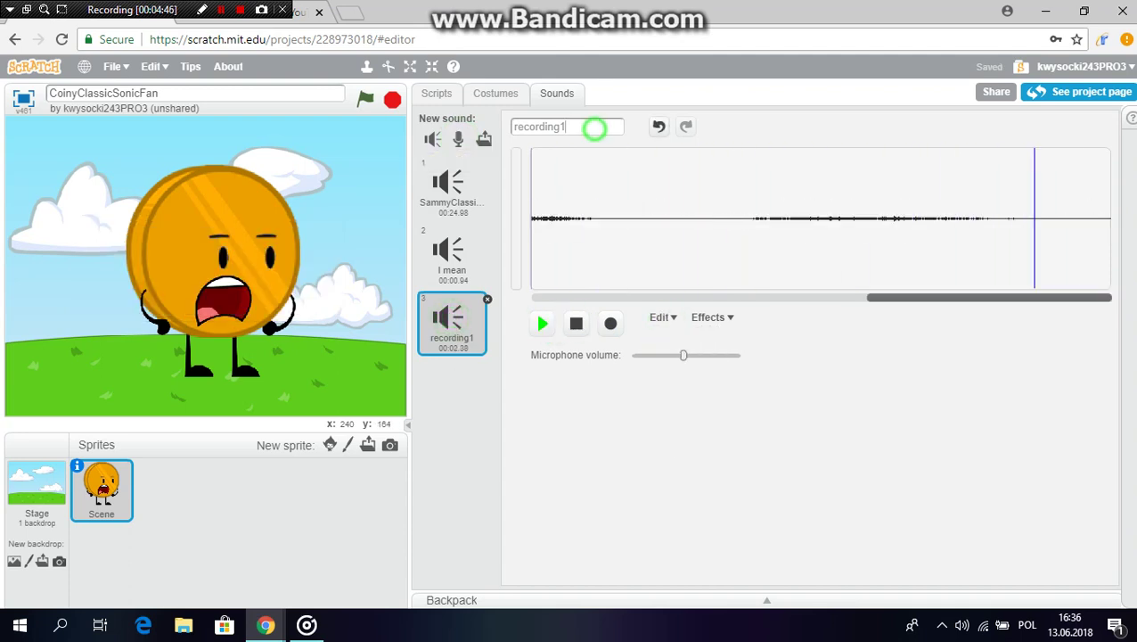
text(Come On Guys)
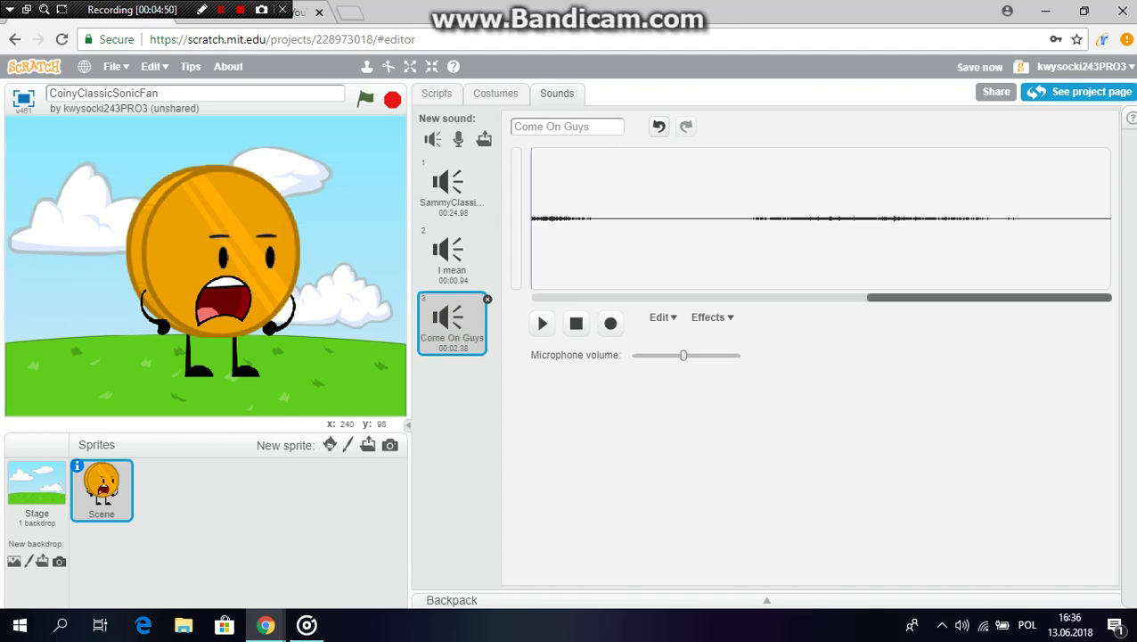
click(307, 625)
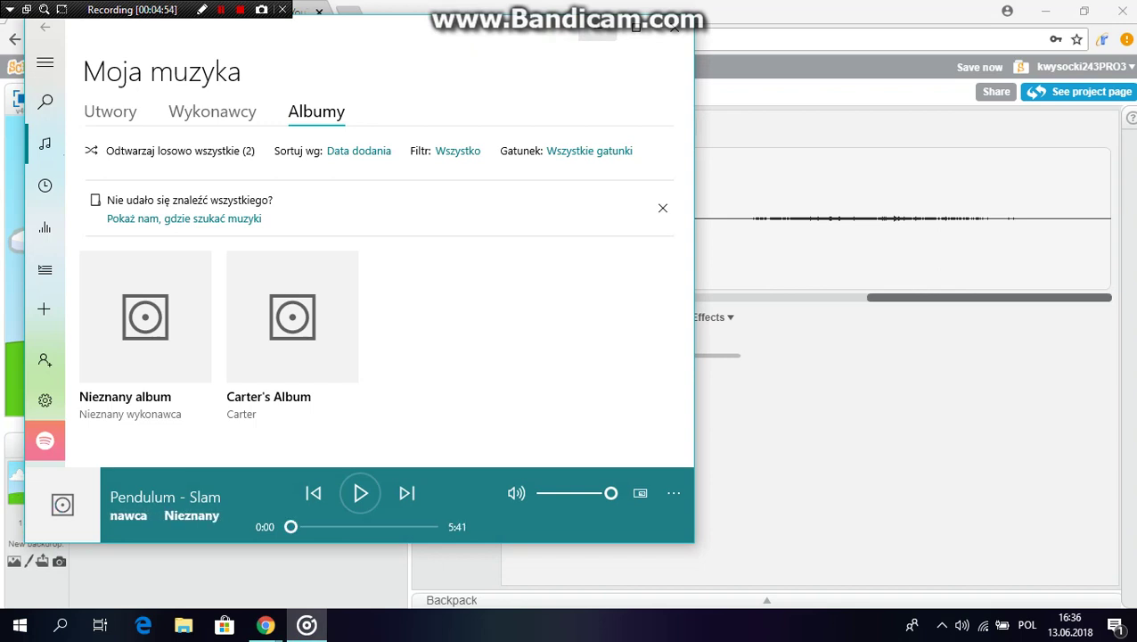
click(595, 30)
Step: Cut the next phrase, about 2 s, from the start of SammyClassicSonicFan into a new recording named SEGA has improved
click(455, 196)
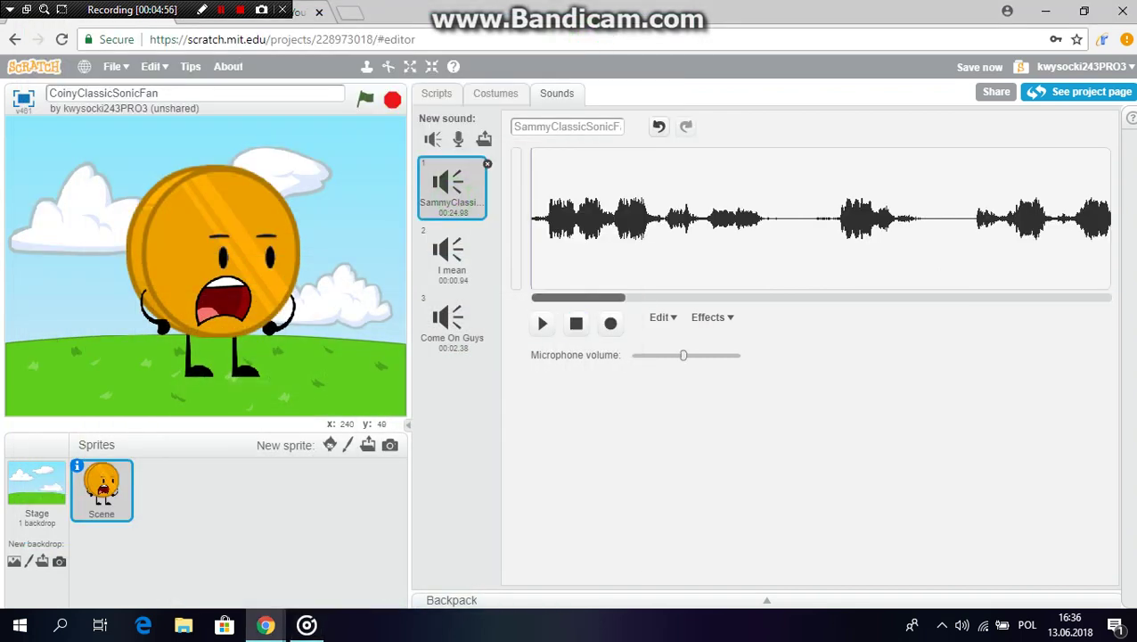
drag(815, 221, 532, 221)
click(664, 316)
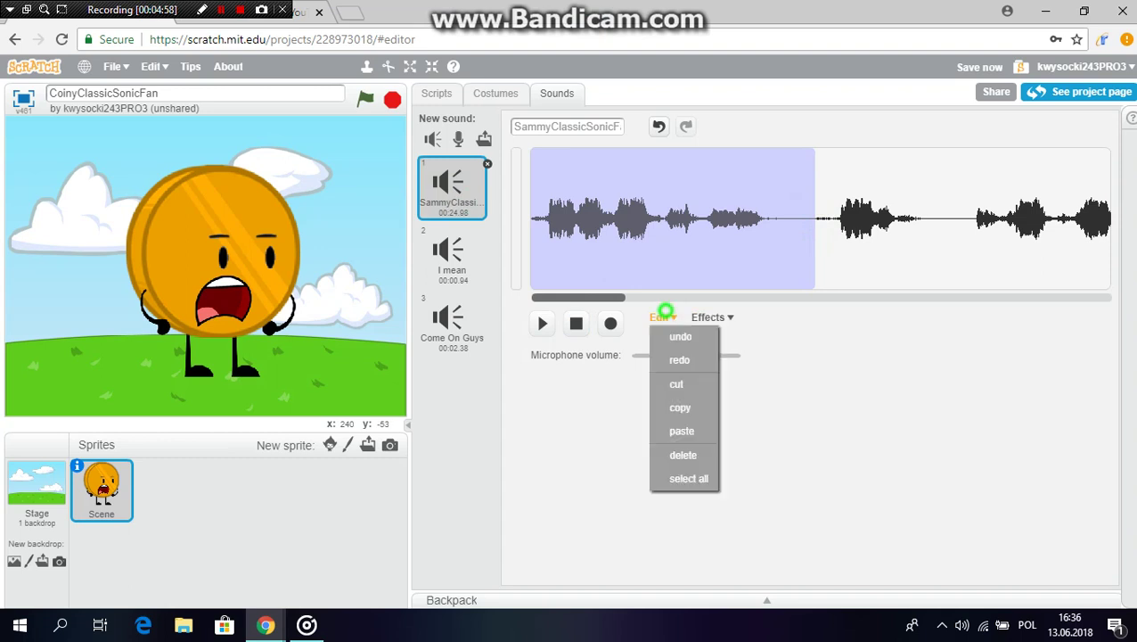
click(680, 383)
click(459, 138)
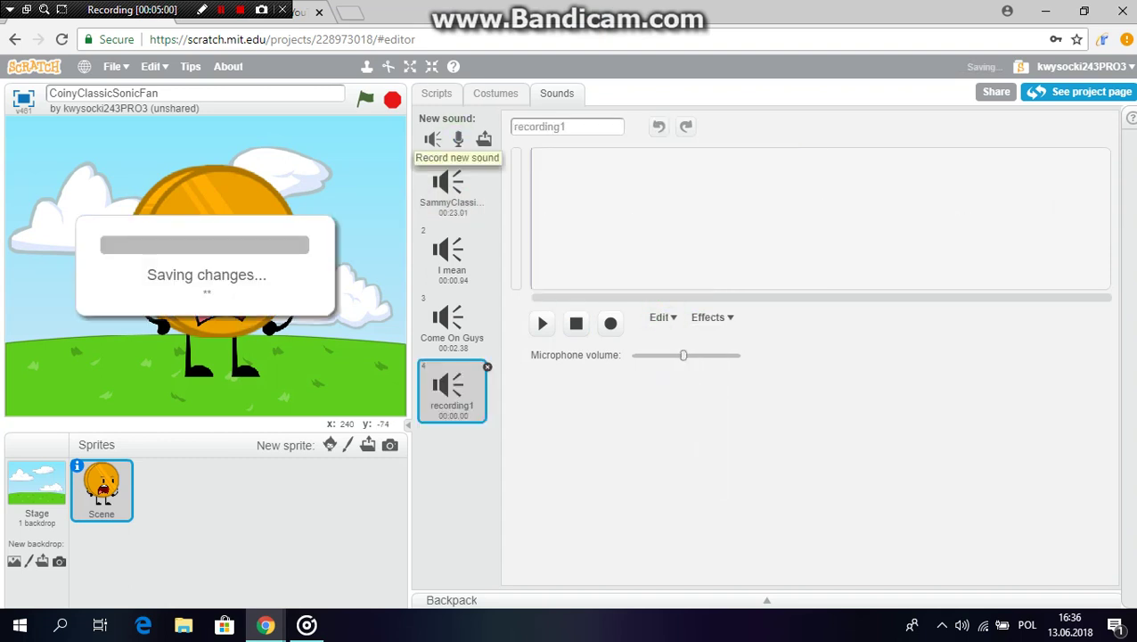
click(663, 317)
click(687, 424)
drag(597, 133, 523, 126)
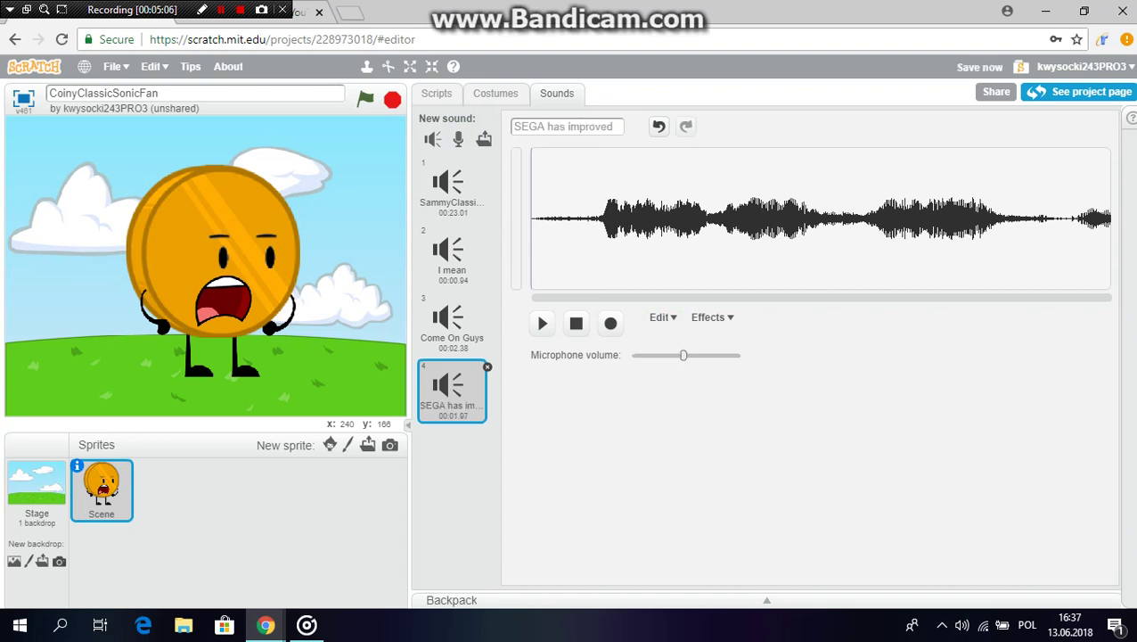
Step: Play the remaining SammyClassicSonicFan sound from its start to find the next phrase
click(449, 189)
click(542, 322)
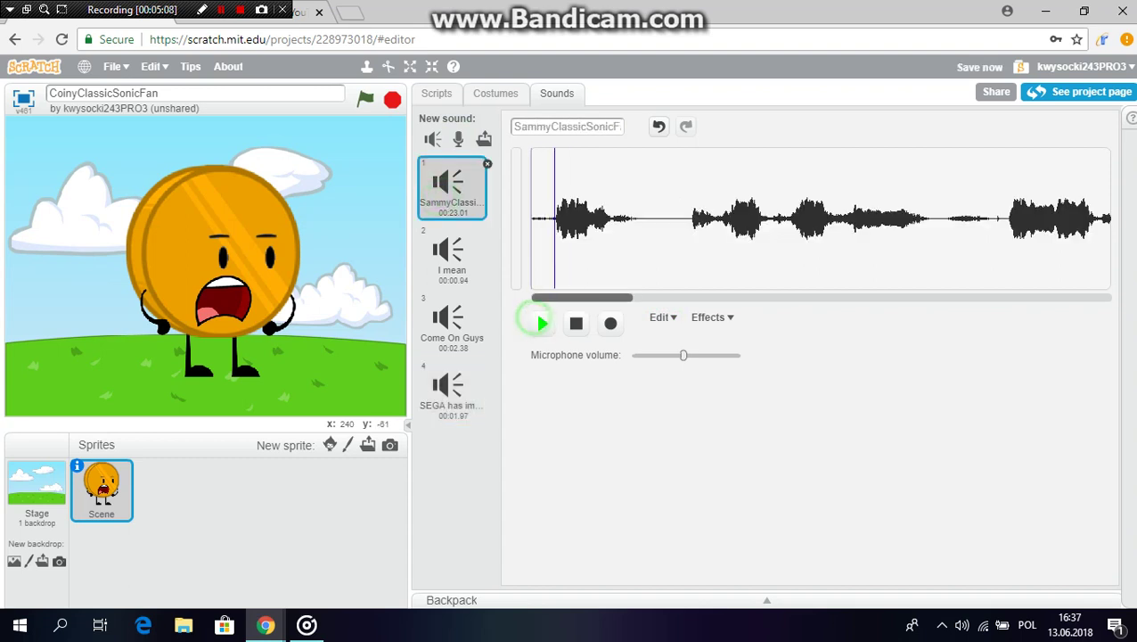